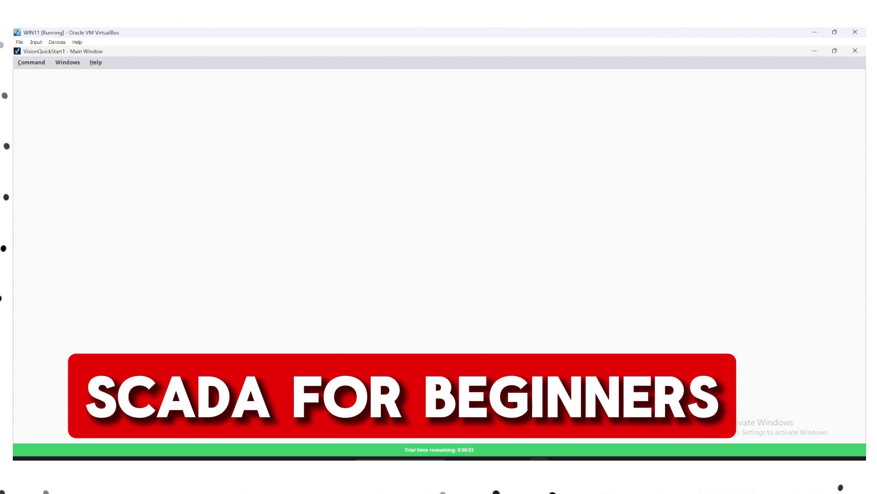
Test the GO TO MAIN navigation button in the running Vision Client
left_click(322, 375)
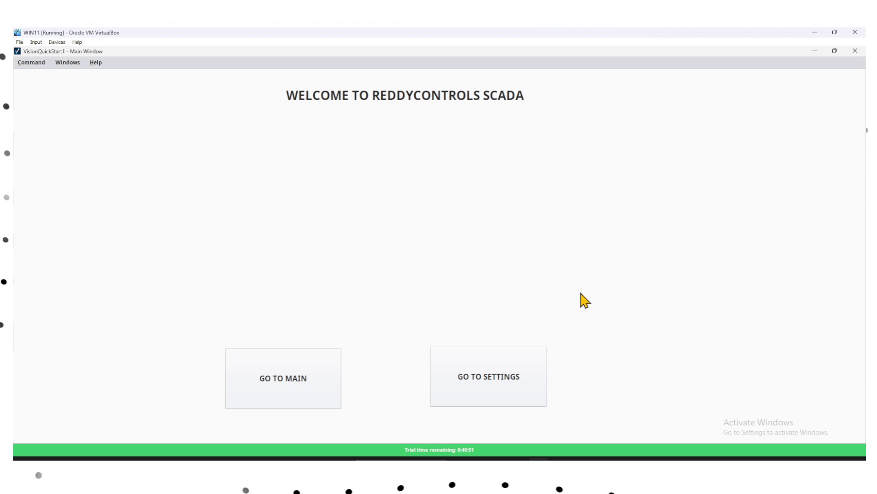
Open the Ignition Gateway at 192.168.1.99:8088 in the Edge browser
key("alt+Tab")
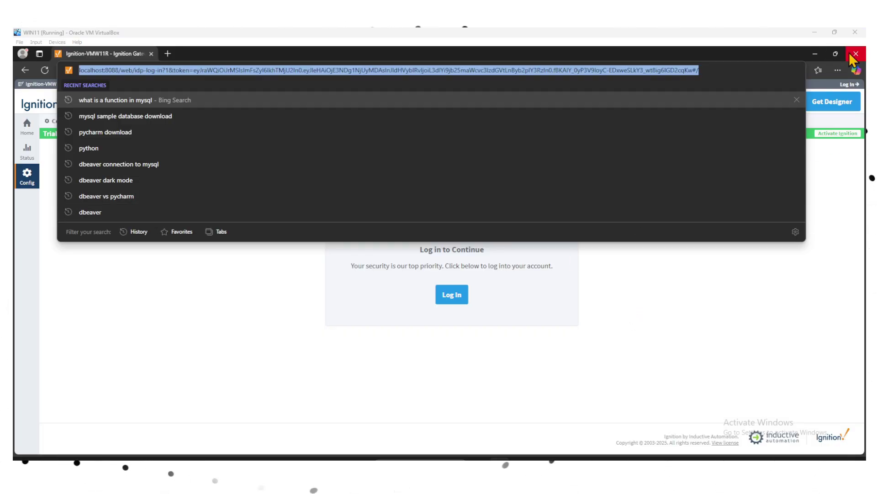
left_click(736, 255)
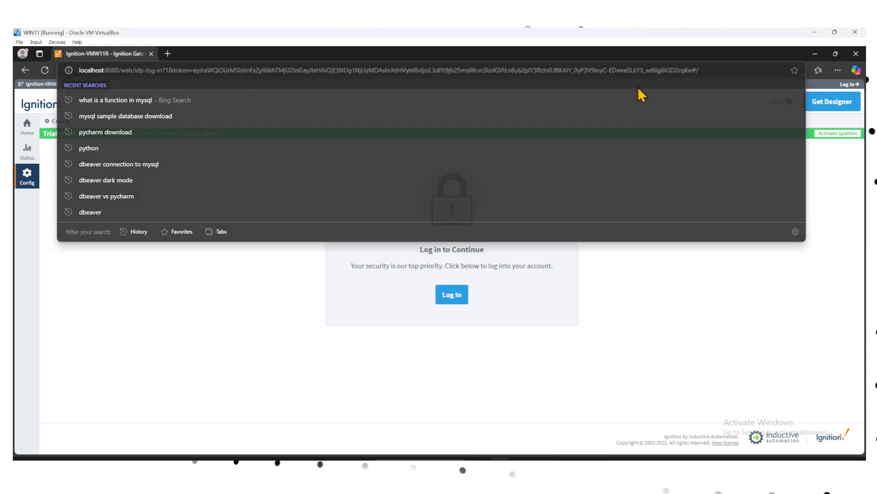
left_click(642, 70)
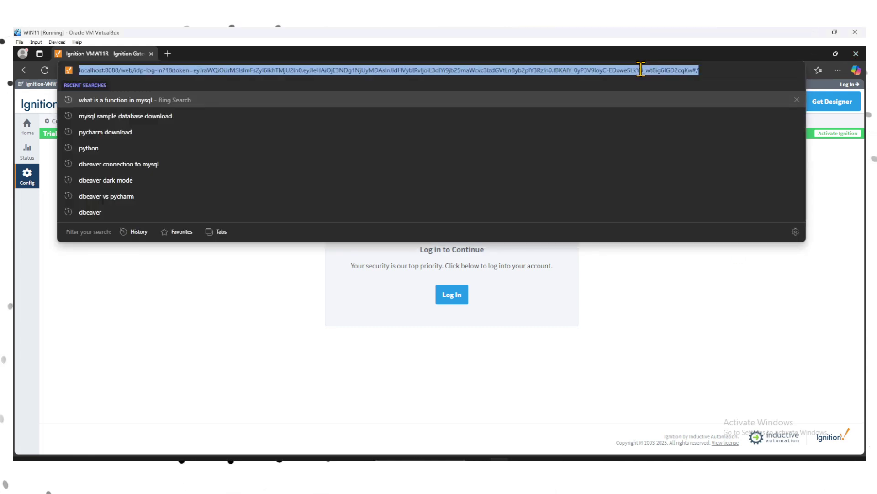
type("192.168.1.99:8088")
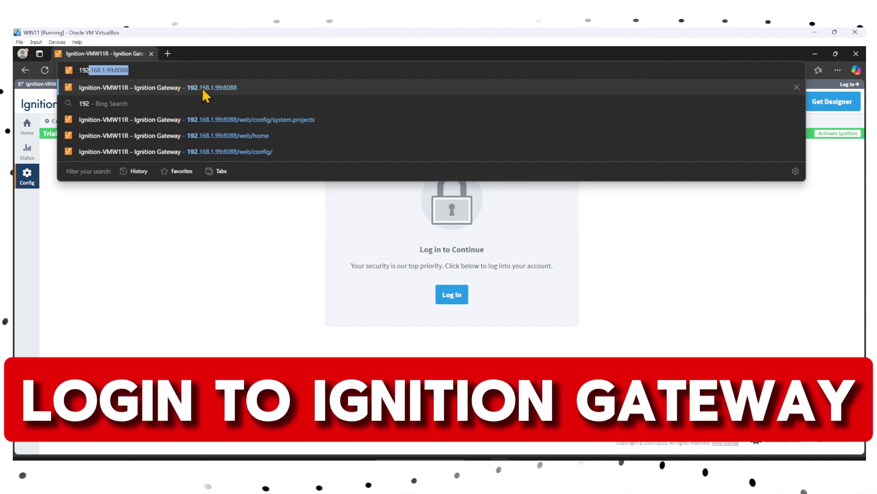
left_click(226, 88)
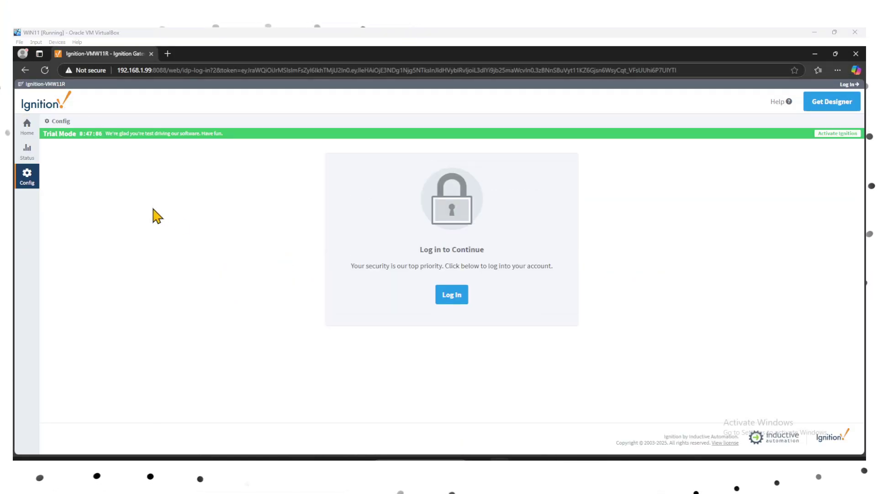
Log in to the gateway as the administrator and dismiss the save-password prompt
left_click(459, 295)
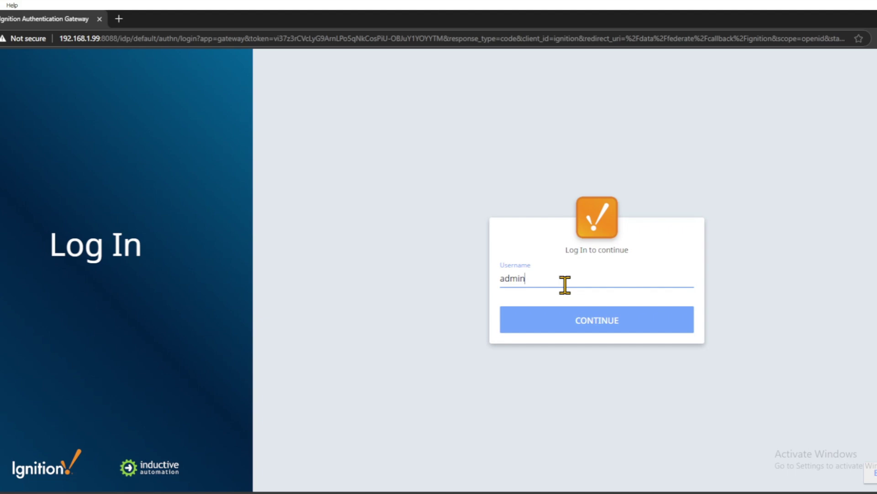
key("Return")
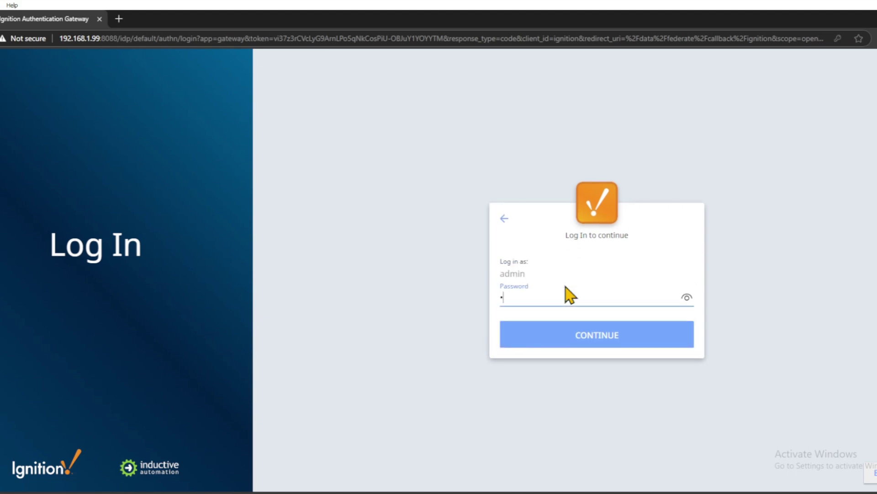
key("Return")
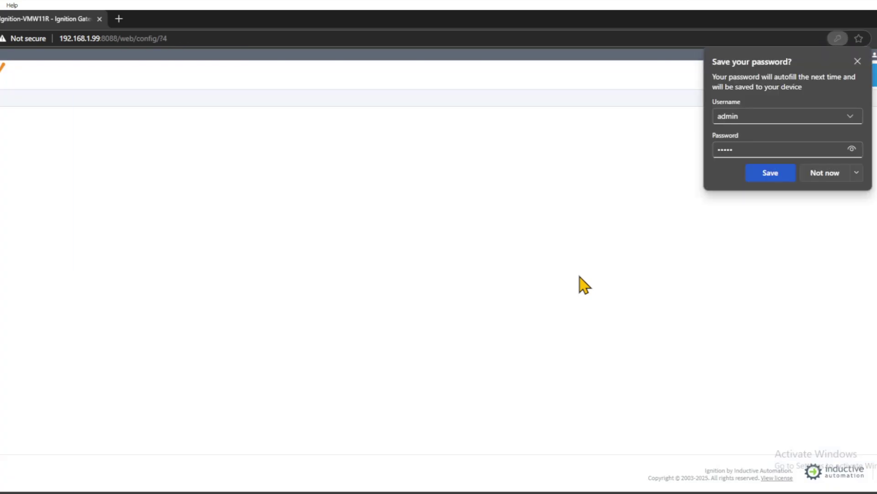
left_click(677, 158)
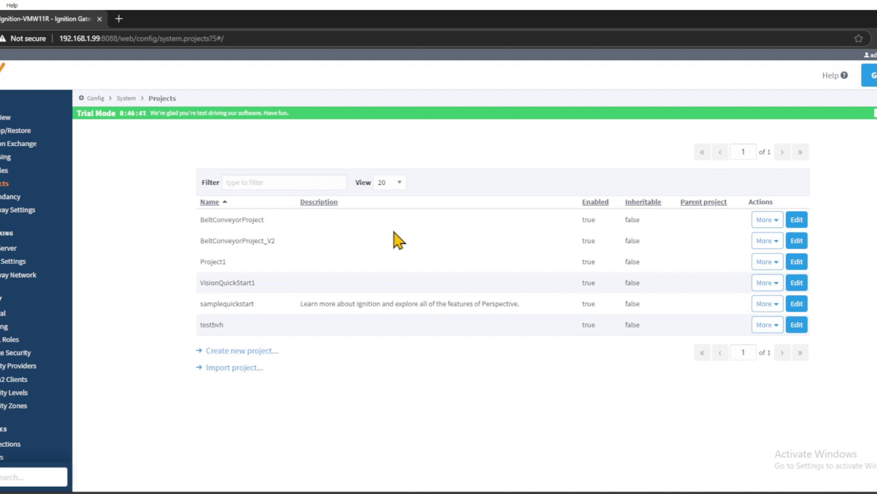
Create project MyfirstScadaHMI, titled MyfirstHMI, using the default user source
left_click(256, 352)
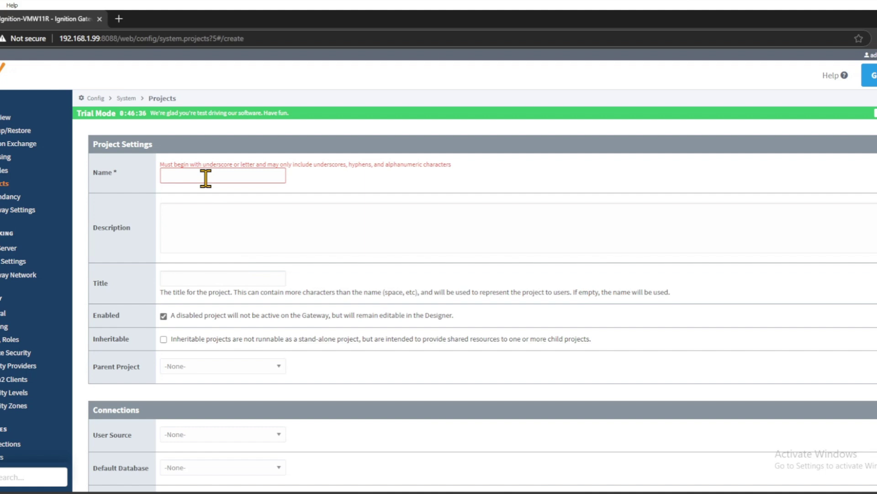
left_click(206, 178)
type("MyfirstScadaHMI")
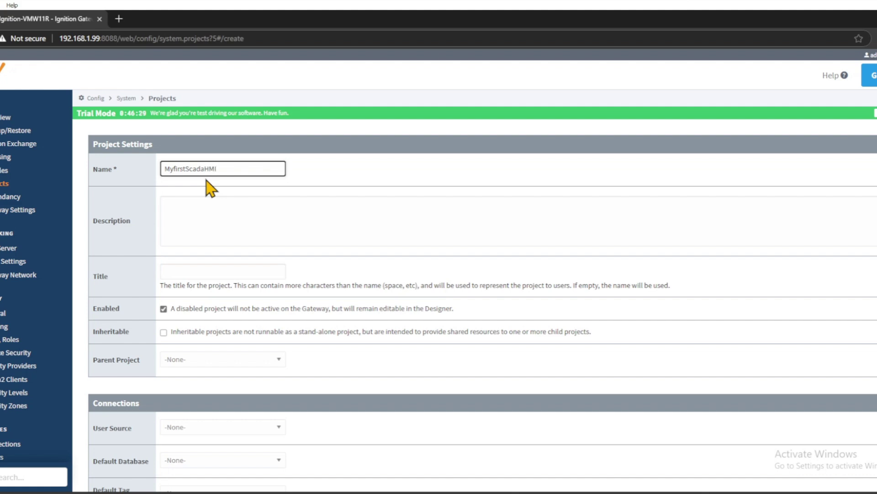
left_click(215, 210)
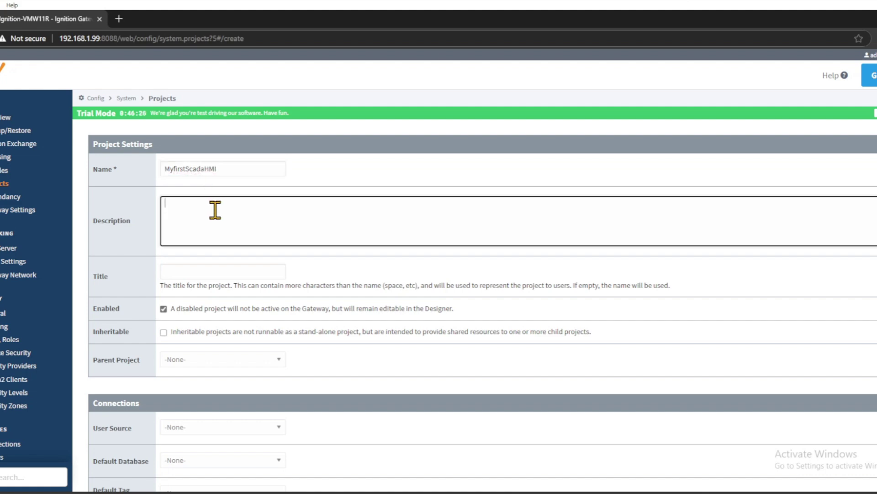
left_click(216, 274)
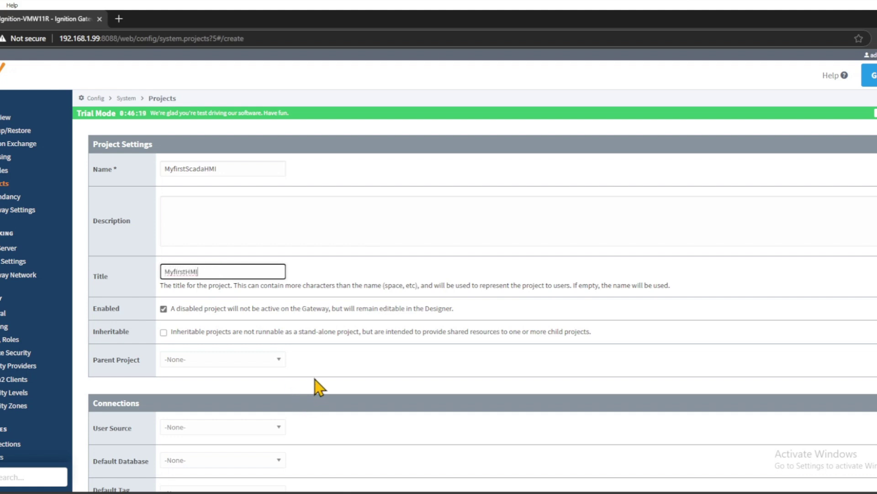
scroll(337, 381, "down", 2)
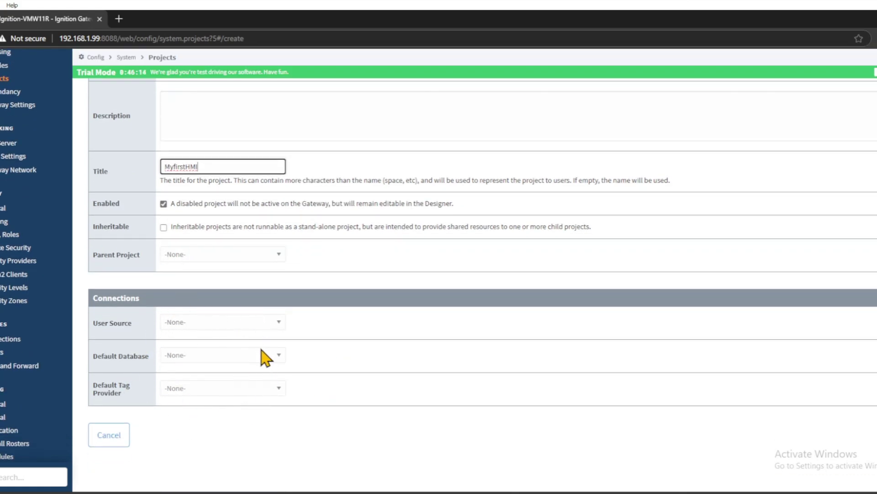
left_click(206, 324)
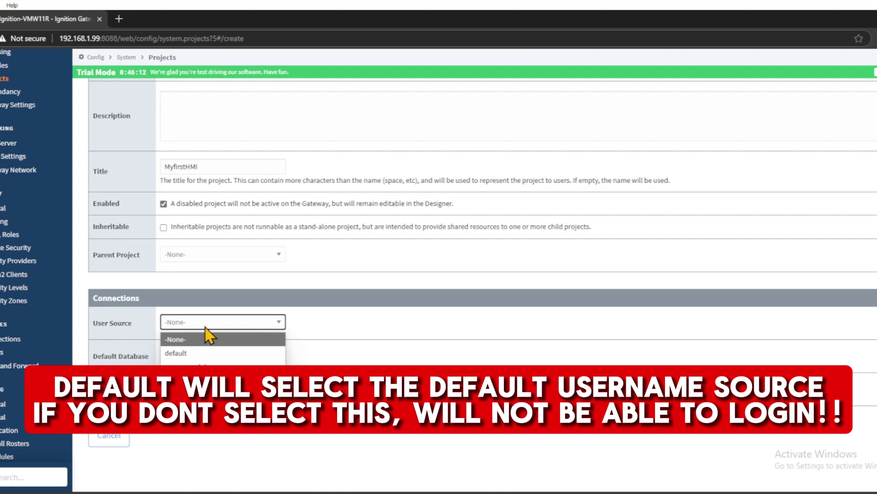
left_click(197, 355)
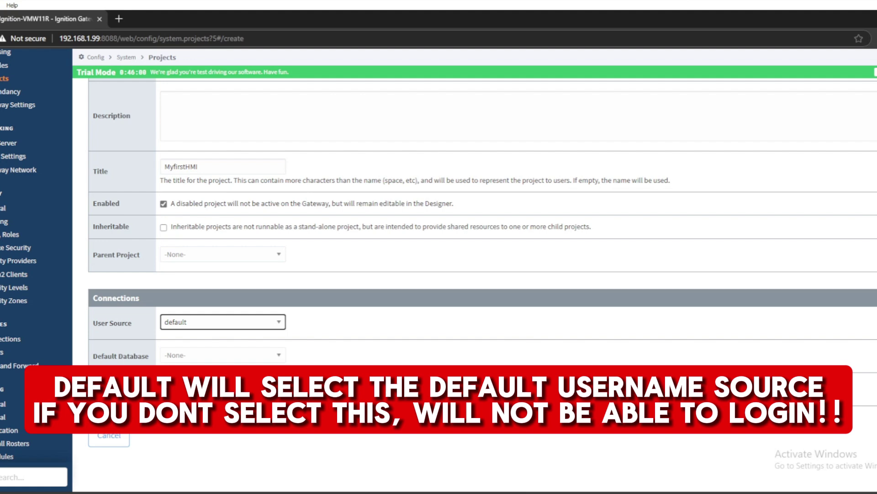
left_click(110, 414)
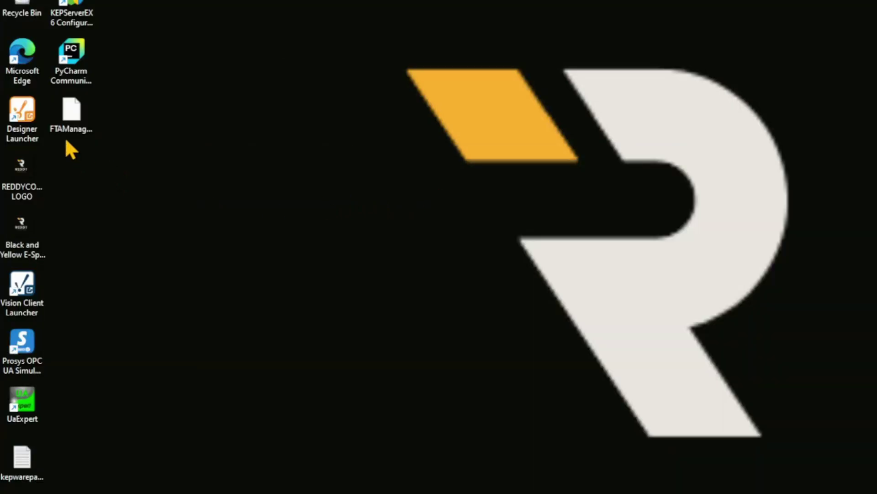
Launch Designer for the Ignition-VMW11R (1) gateway, log in, and open MyfirstScadaHMI
double_click(34, 130)
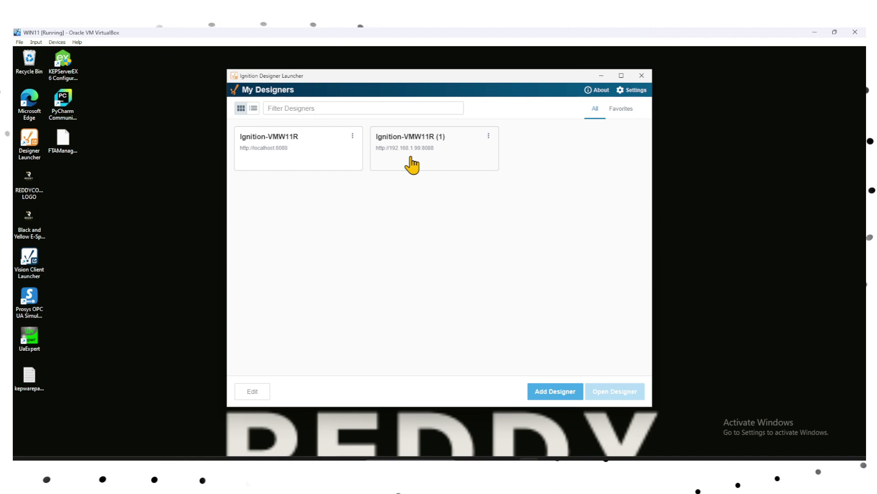
left_click(412, 165)
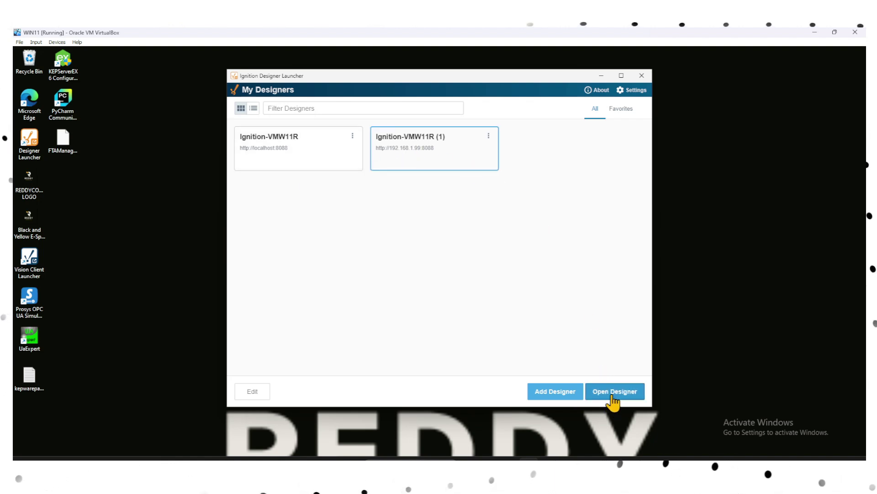
left_click(596, 394)
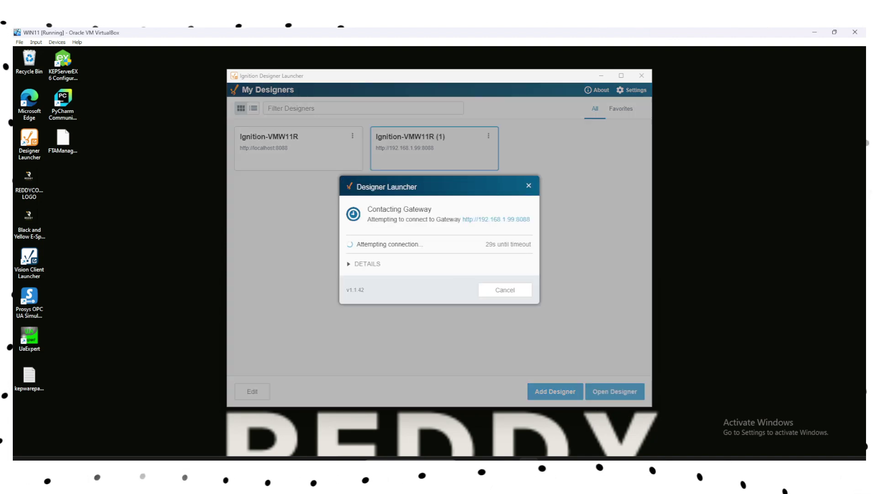
type("p")
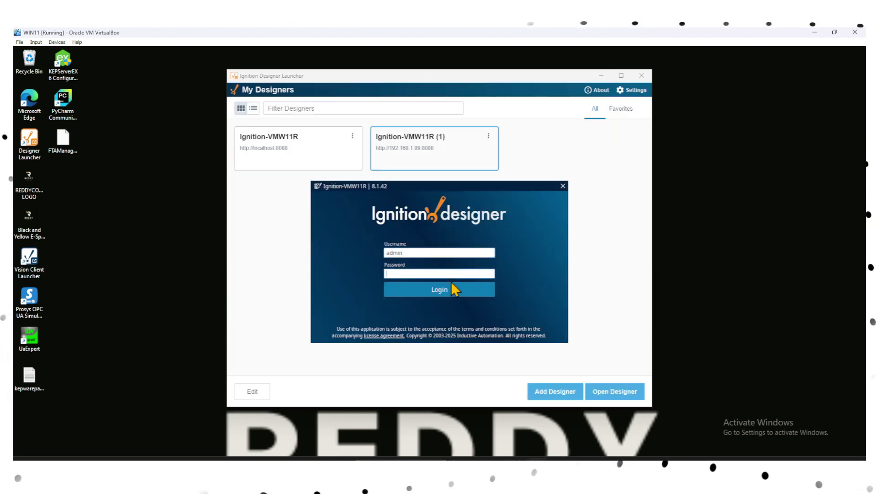
type("****")
left_click(453, 285)
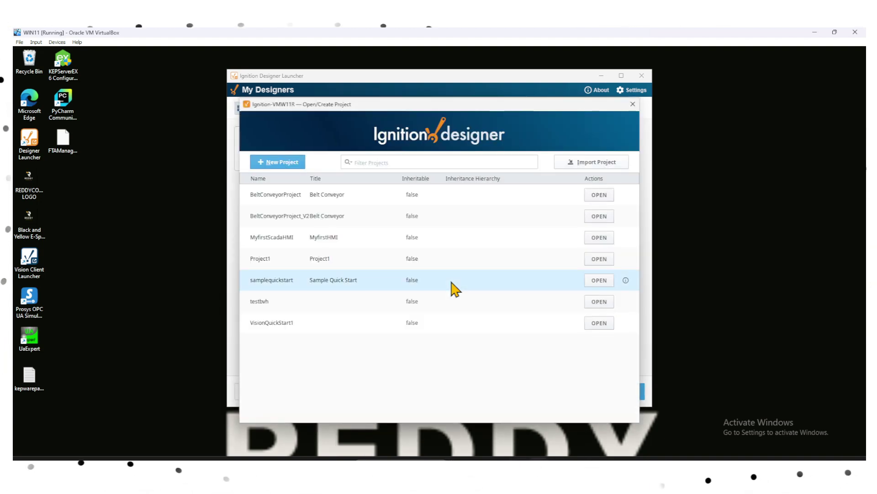
left_click(293, 239)
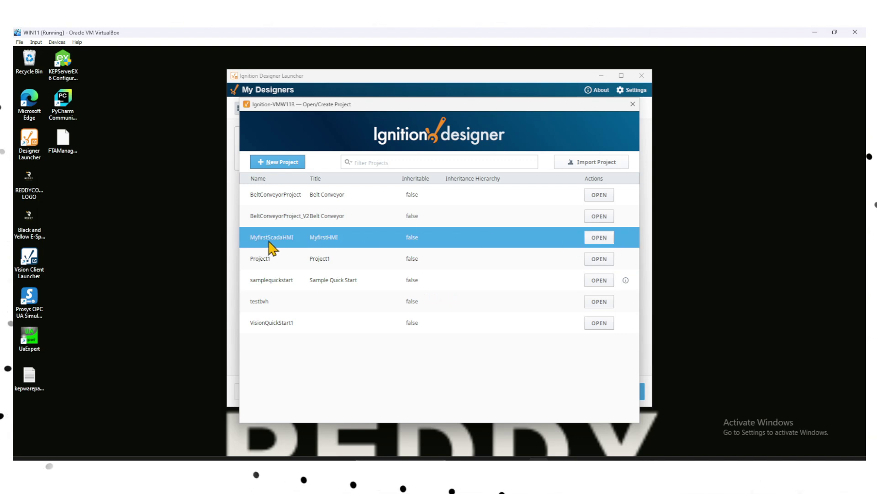
left_click(598, 241)
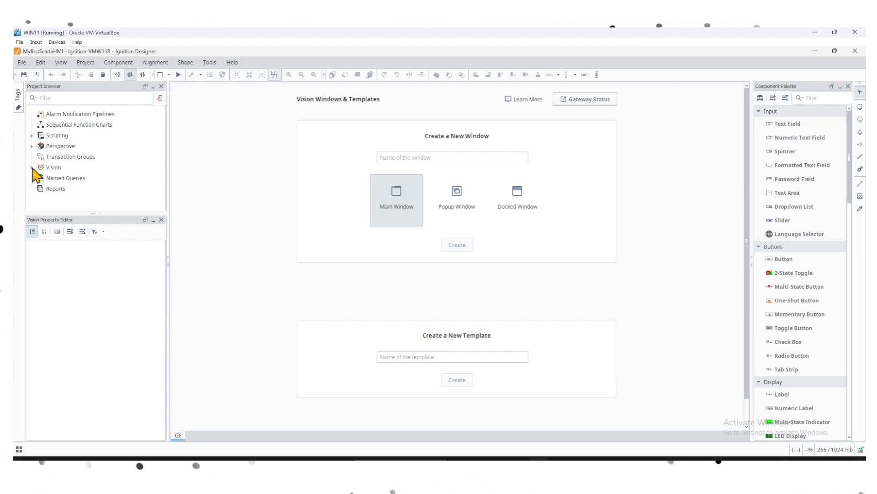
Create an 800×600 Vision main window named 01_MainWindow
left_click(32, 168)
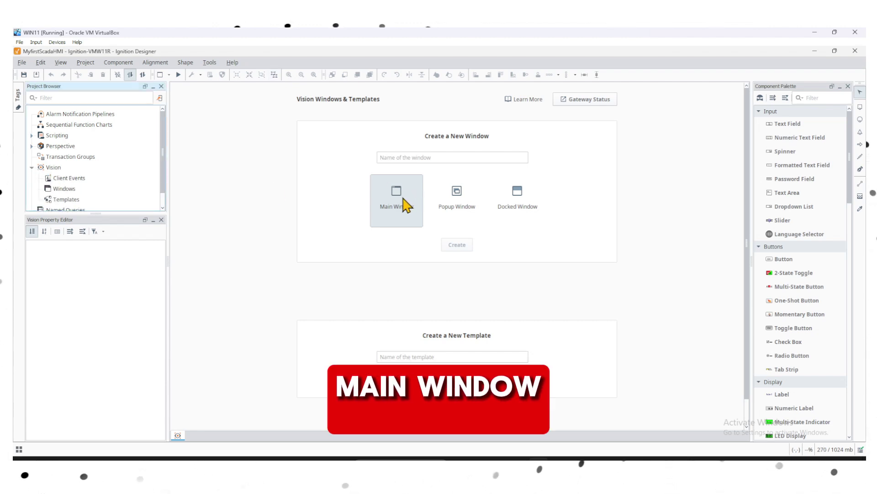
left_click(404, 158)
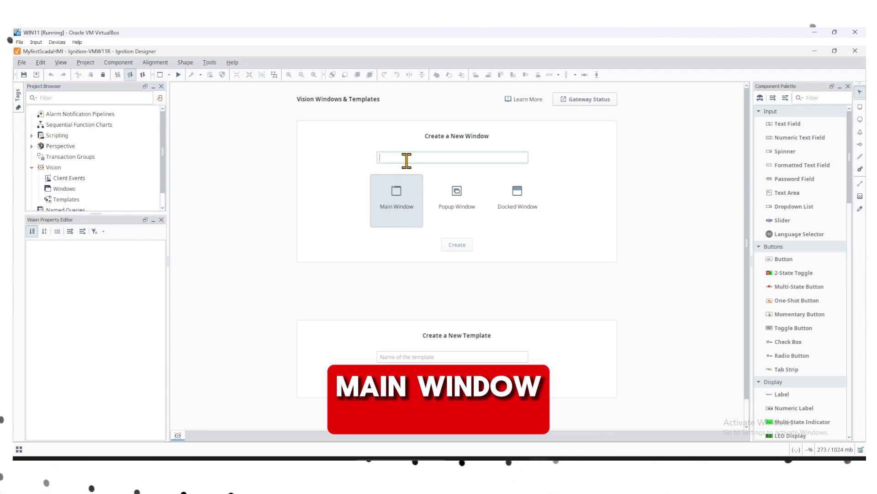
type("01_MainWindow")
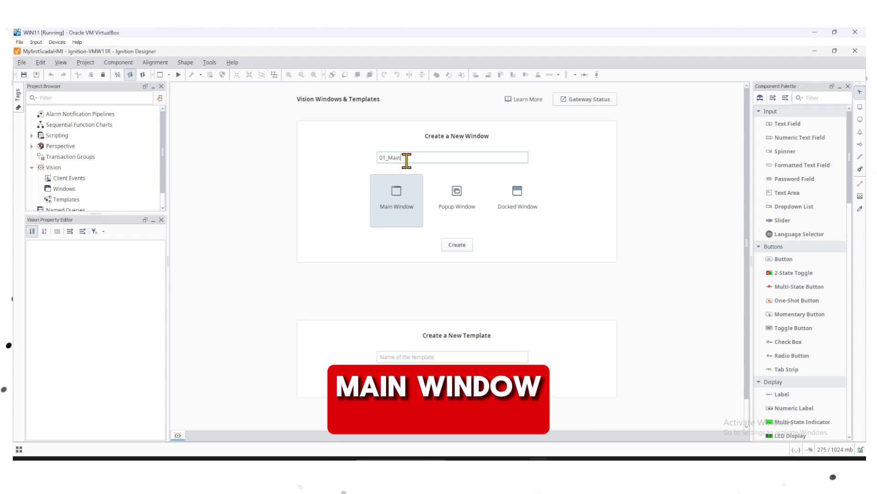
left_click(456, 249)
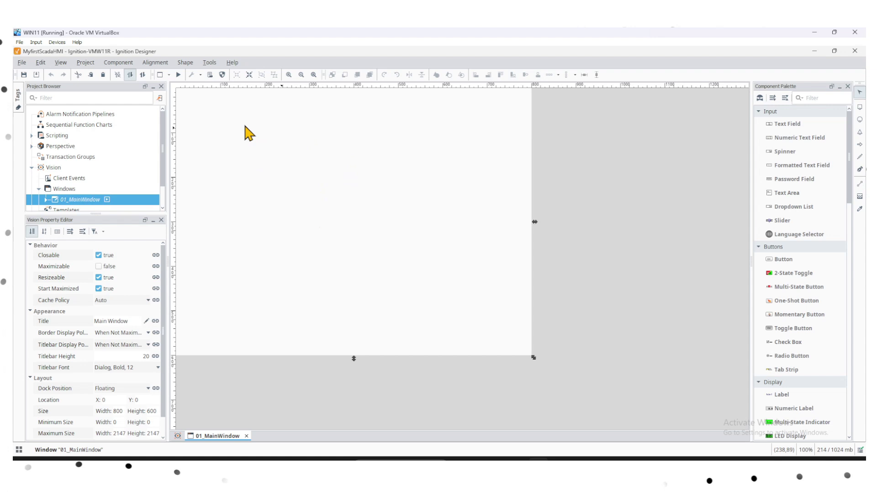
Place a 'Welcome to Reddy Controls' label as the heading of 01_MainWindow
left_click(775, 397)
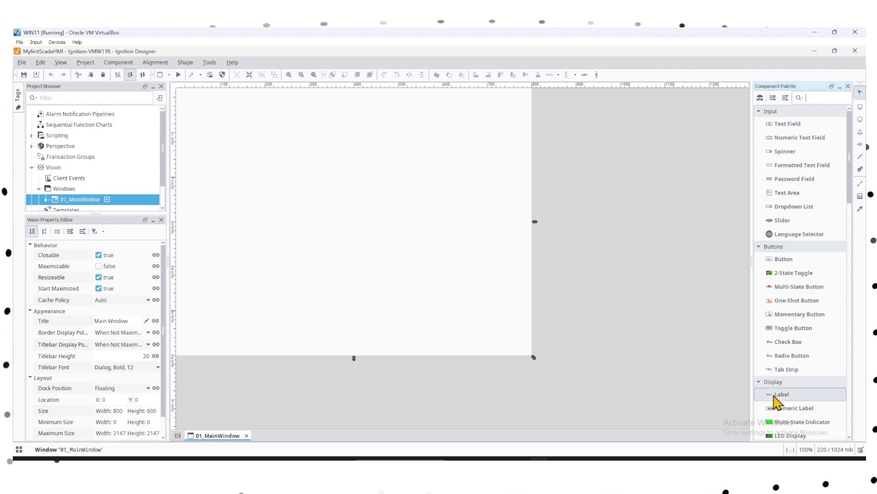
left_click_drag(775, 396, 384, 146)
left_click_drag(317, 137, 316, 137)
left_click_drag(320, 121, 303, 130)
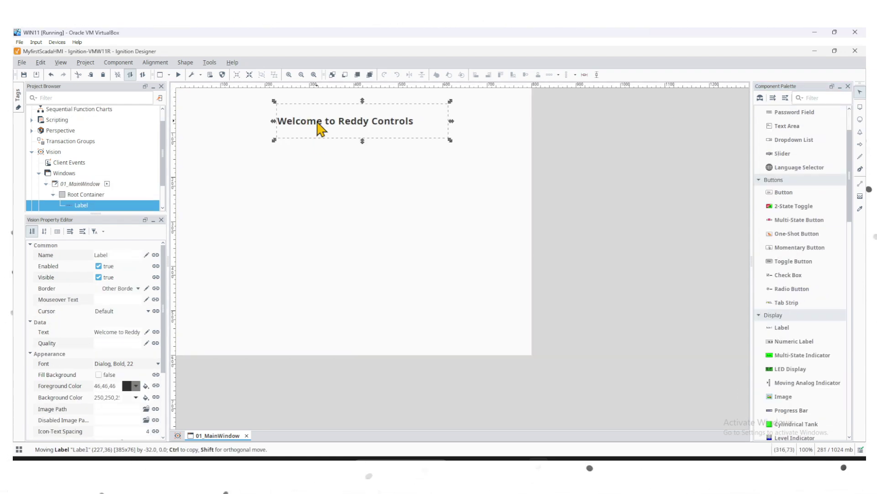
left_click(315, 208)
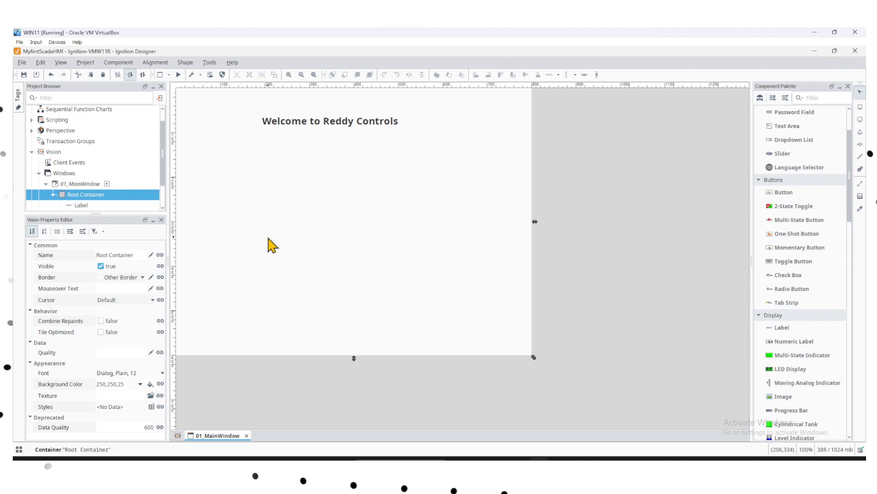
scroll(804, 329, "down", 1)
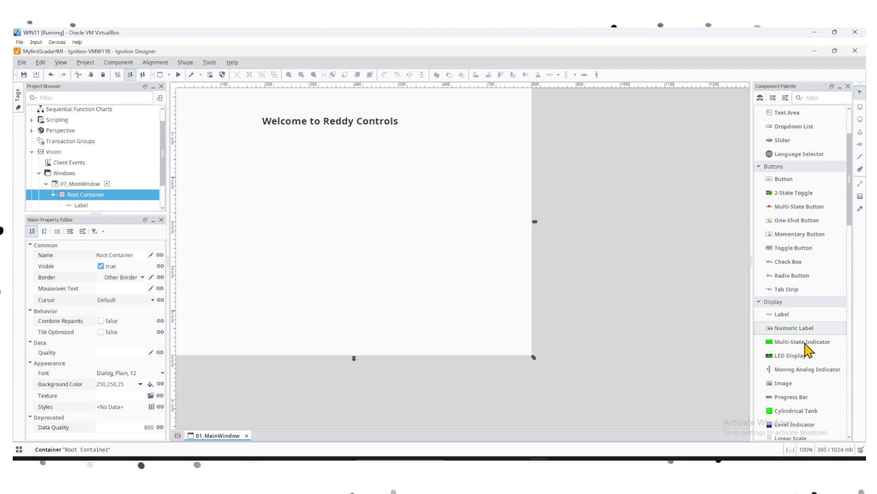
Add an Image showing the REDDY logo, shrunk to about 58% beneath the heading
left_click_drag(804, 383, 350, 288)
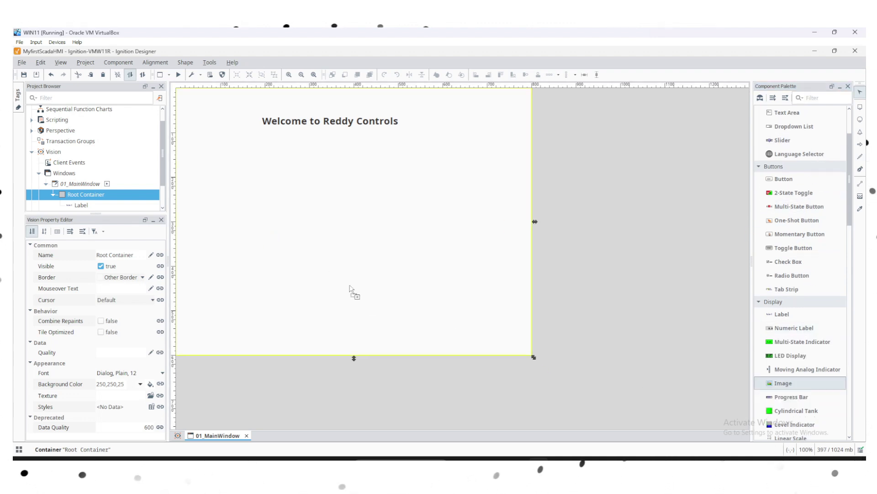
mouse_move(312, 223)
left_mouse_down()
mouse_move(360, 274)
mouse_move(459, 301)
left_mouse_up()
left_click_drag(357, 248, 296, 178)
left_click(153, 264)
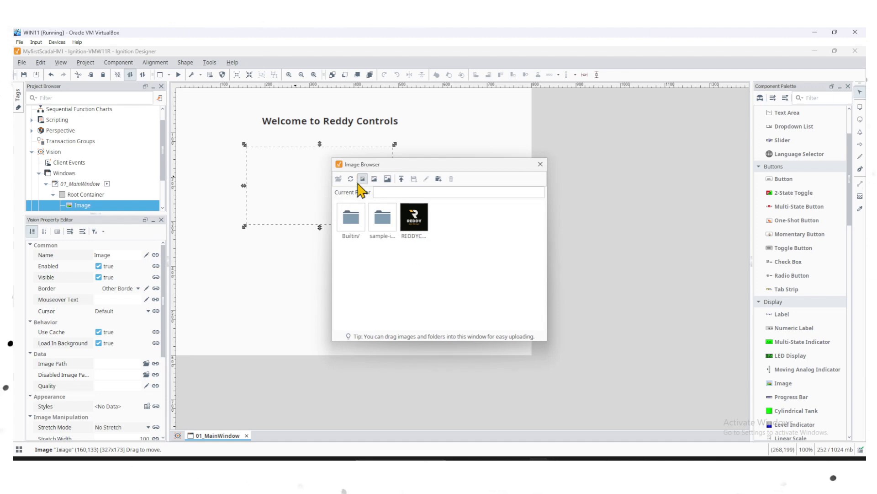
left_click(414, 228)
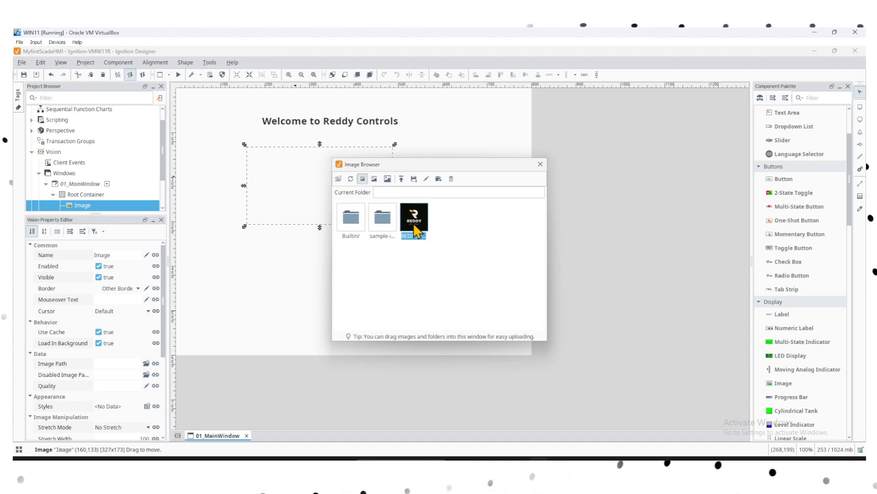
double_click(414, 226)
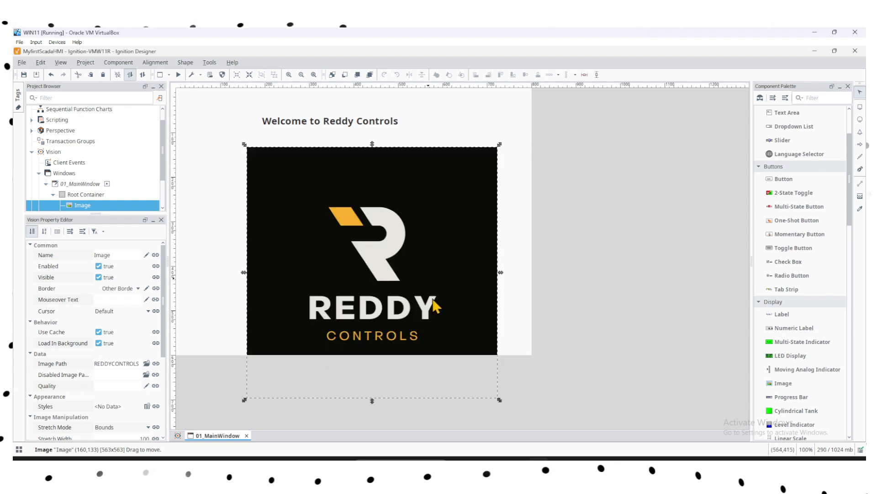
left_click_drag(431, 311, 414, 269)
left_click_drag(485, 357, 379, 255)
left_click_drag(332, 228, 335, 227)
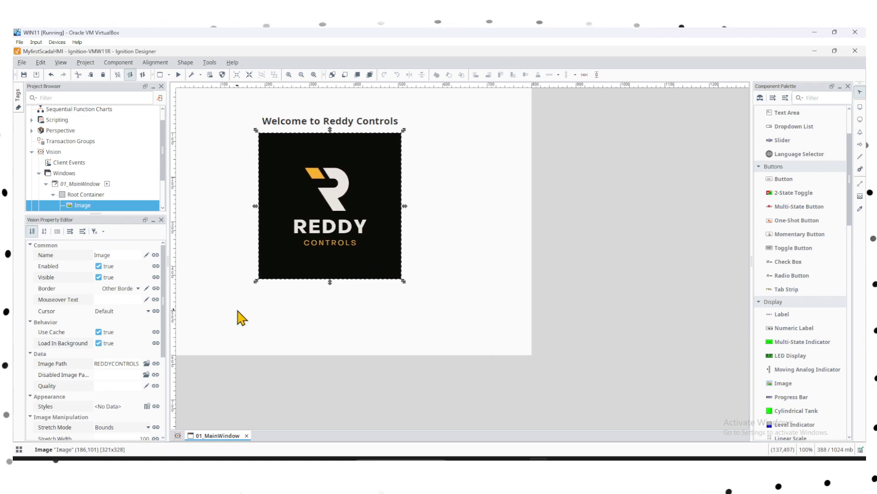
left_click(241, 318)
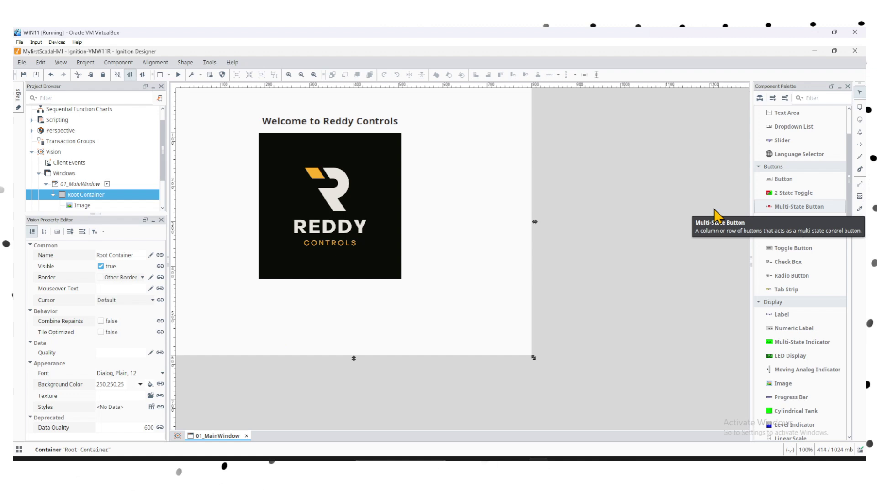
scroll(85, 197, "down", 1)
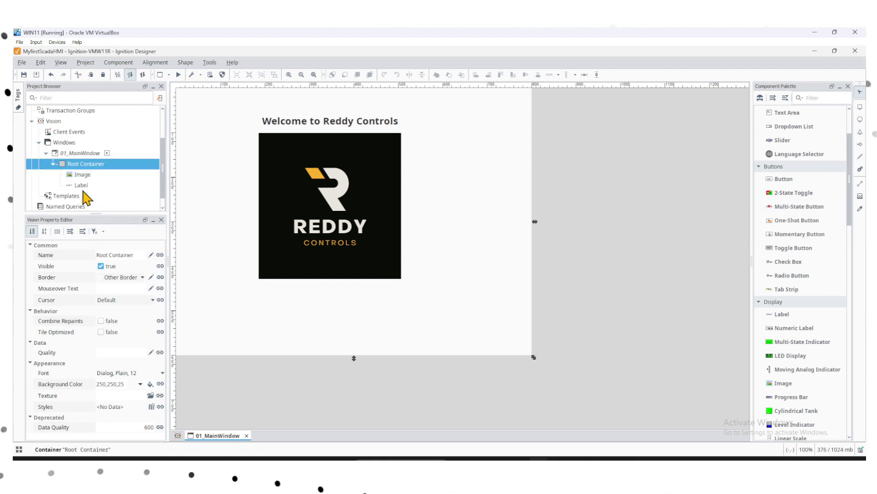
Start a new main window from the Windows group, naming it 02_MachineOverview
left_click(63, 144)
right_click(64, 144)
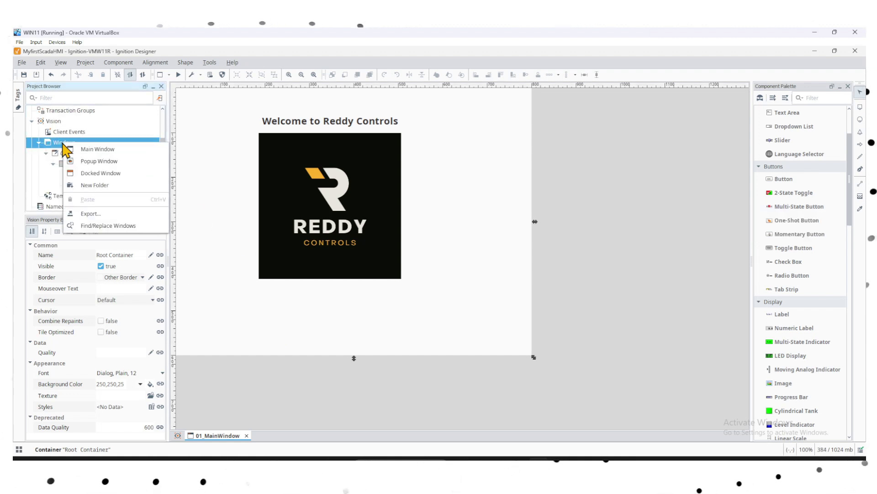
left_click(85, 155)
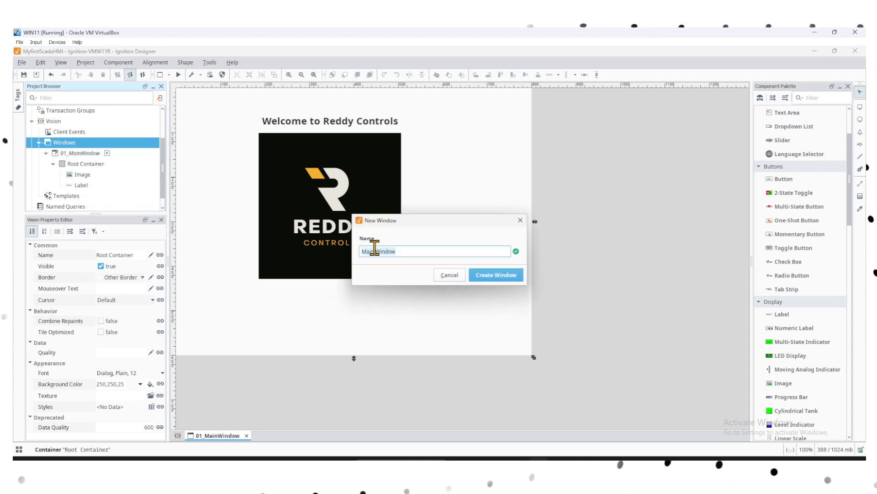
key("BackSpace")
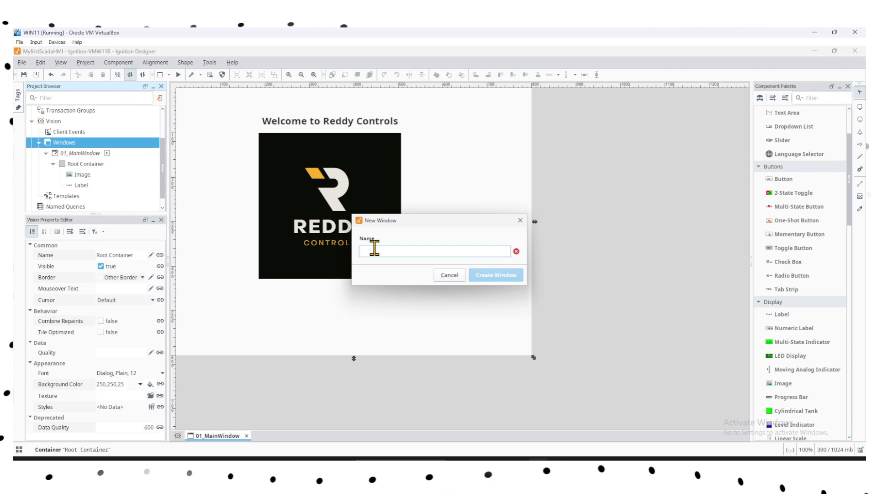
type("02")
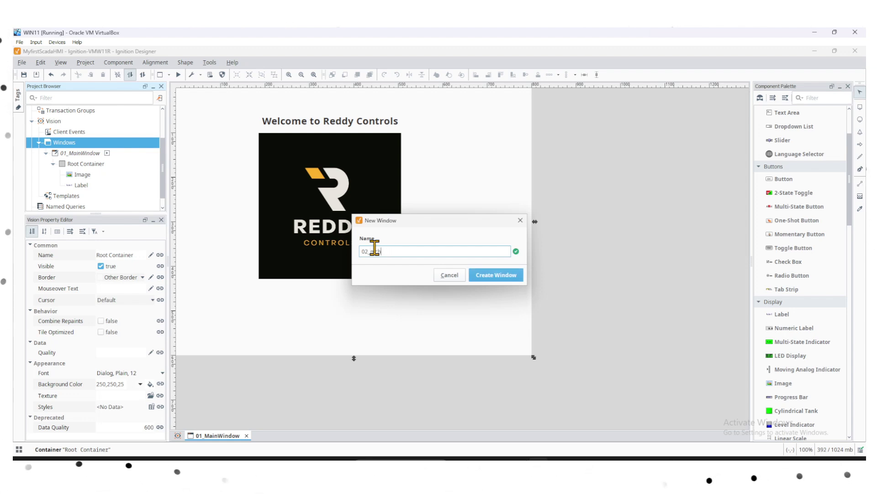
type("_Machine")
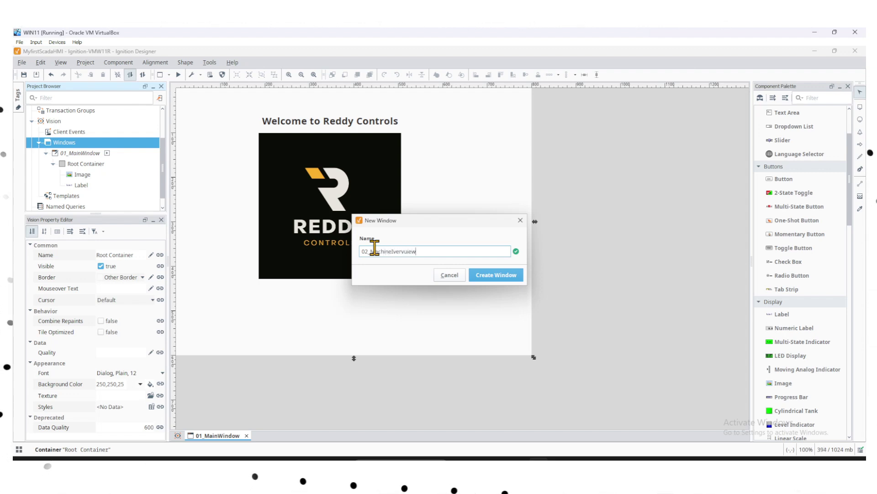
type("Ivervuiew")
key("BackSpace")
key("BackSpace")
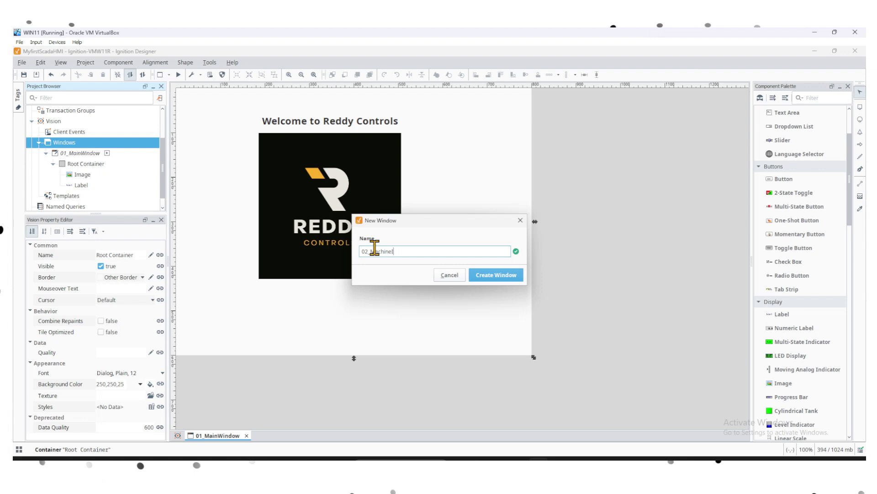
type("Overview")
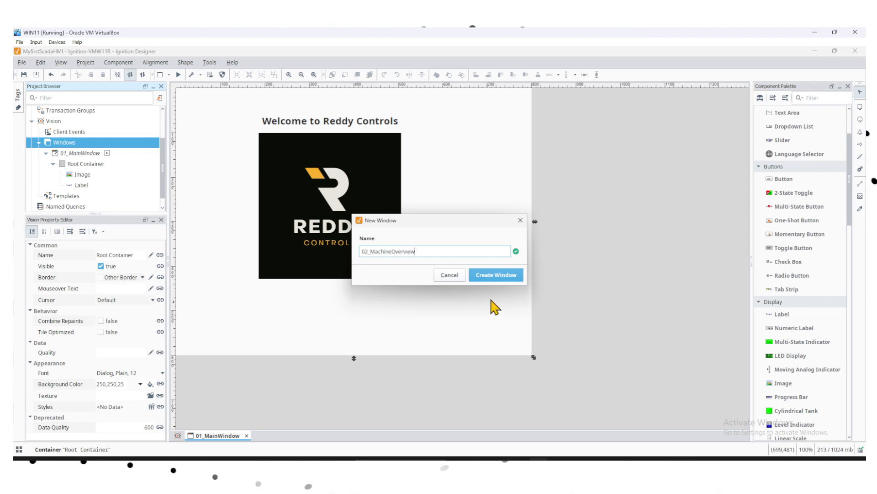
Create 02_MachineOverview and add a widened 'machine Overview' label near its top-left
left_click(496, 275)
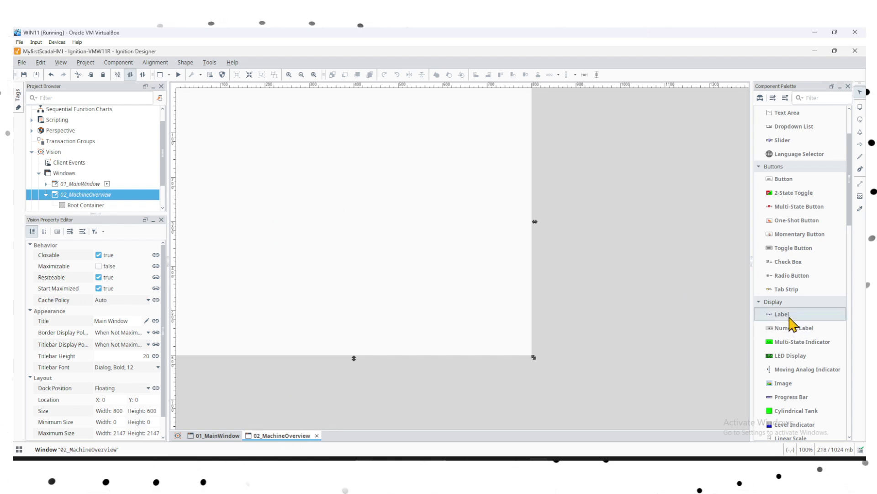
left_click_drag(791, 314, 289, 167)
left_click_drag(286, 127, 287, 130)
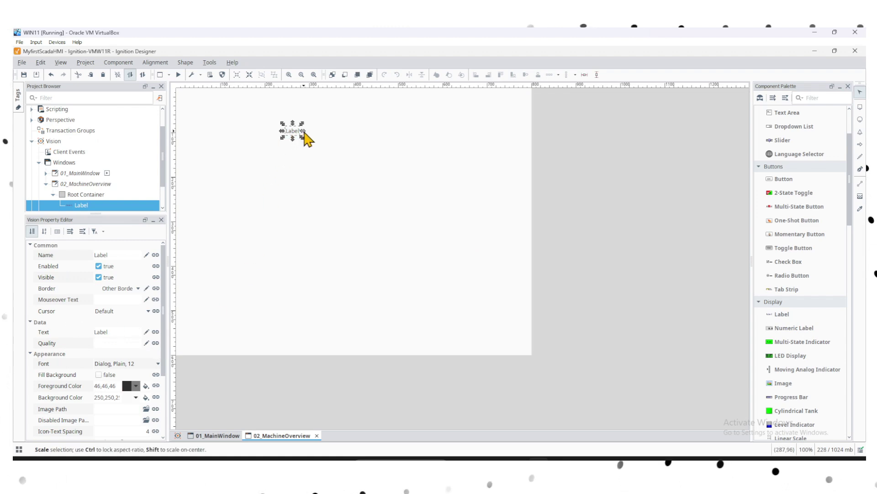
left_click_drag(303, 131, 389, 133)
double_click(300, 131)
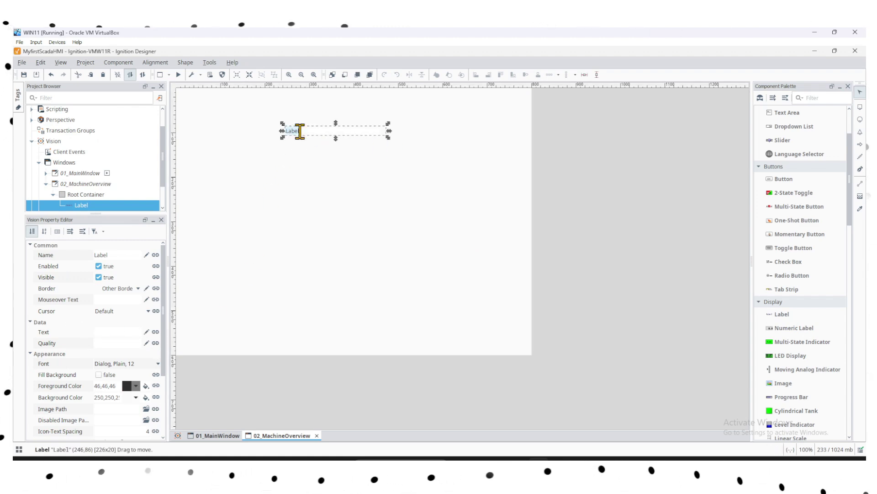
type("machine Overview")
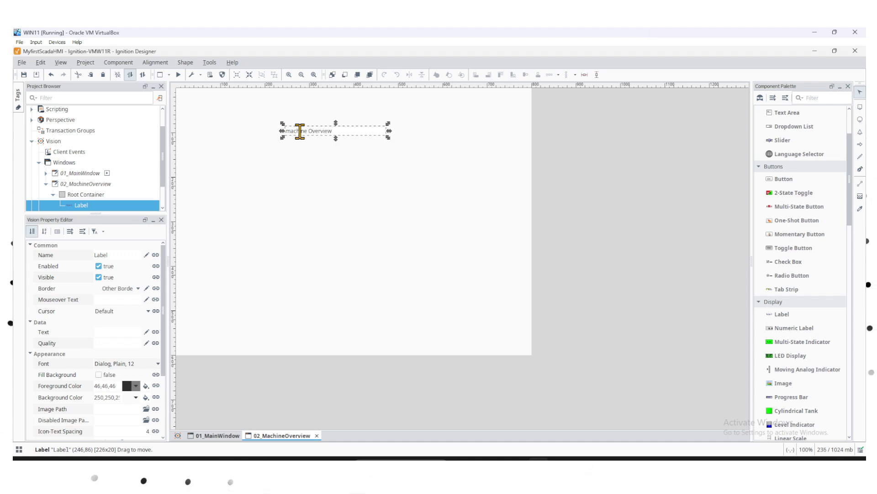
key("Return")
left_click(352, 221)
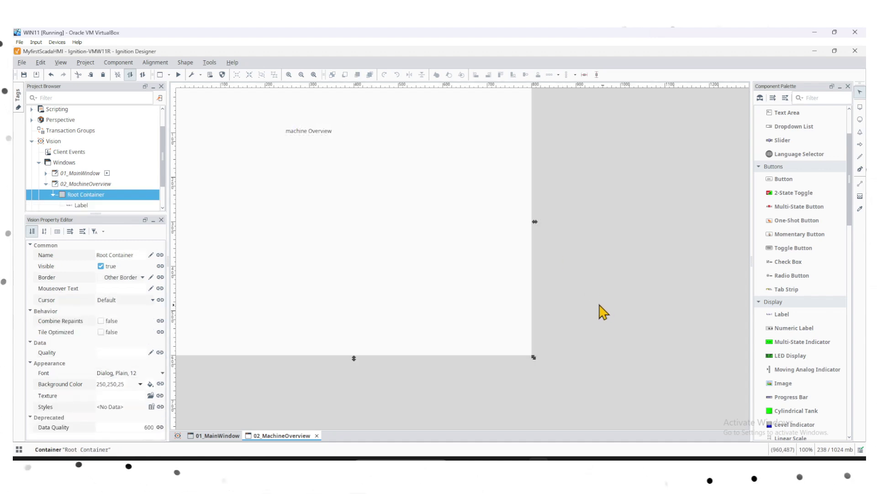
Add an LED Display bound to [Sample_Tags]Ramp/Ramp0, then drop in a Cylindrical Tank
left_click_drag(800, 359, 333, 190)
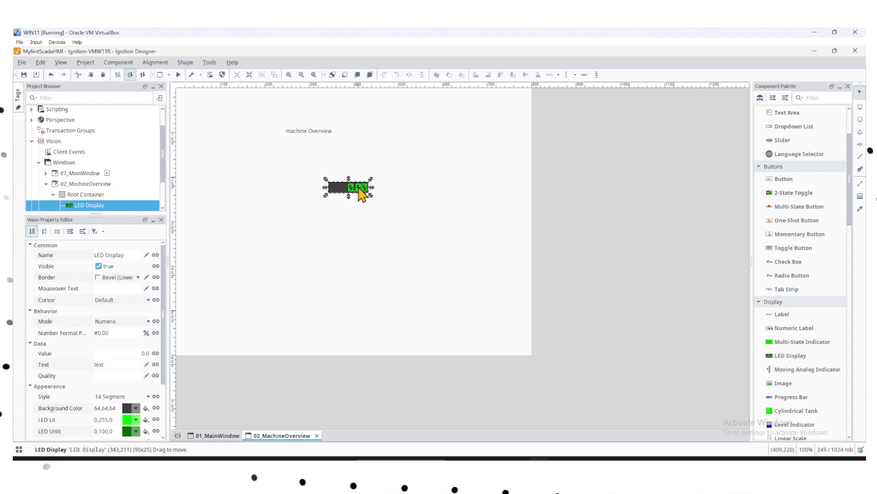
key("ctrl+b")
left_click(404, 137)
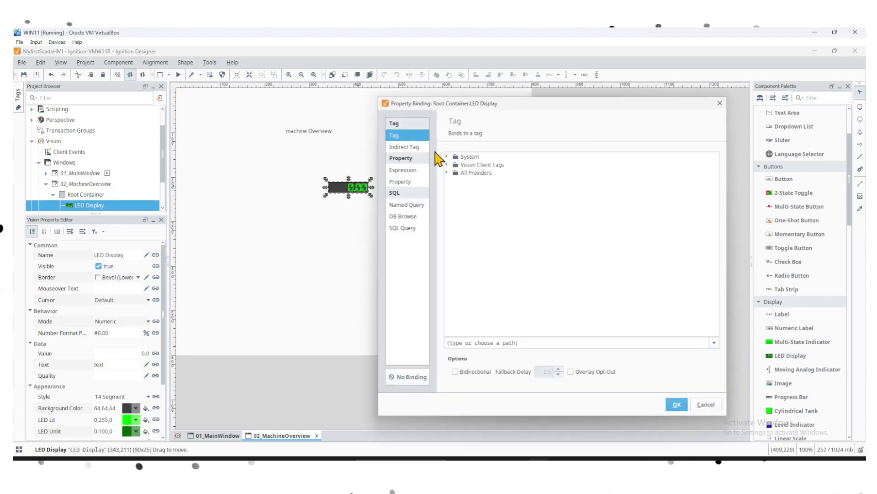
left_click(448, 173)
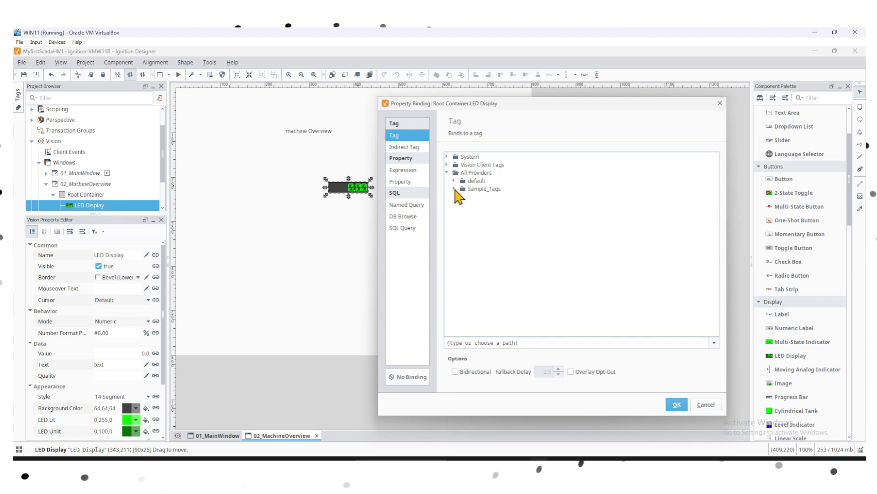
left_click(454, 189)
left_click(461, 205)
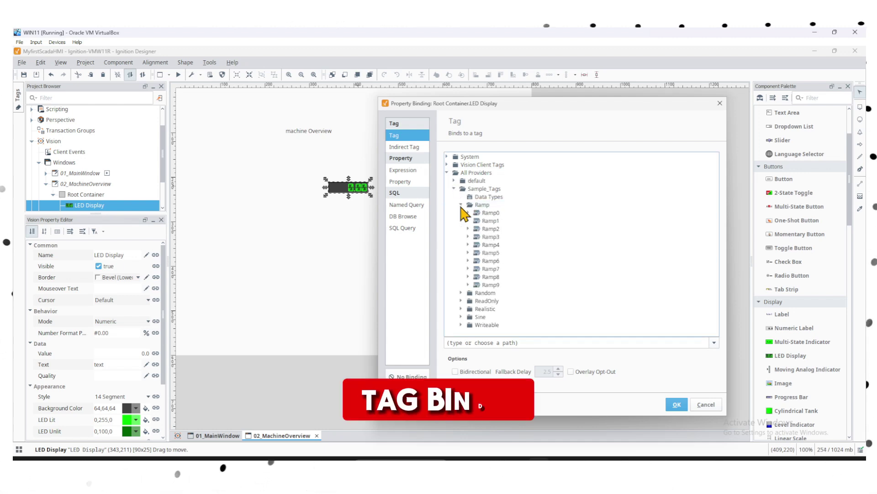
left_click(491, 213)
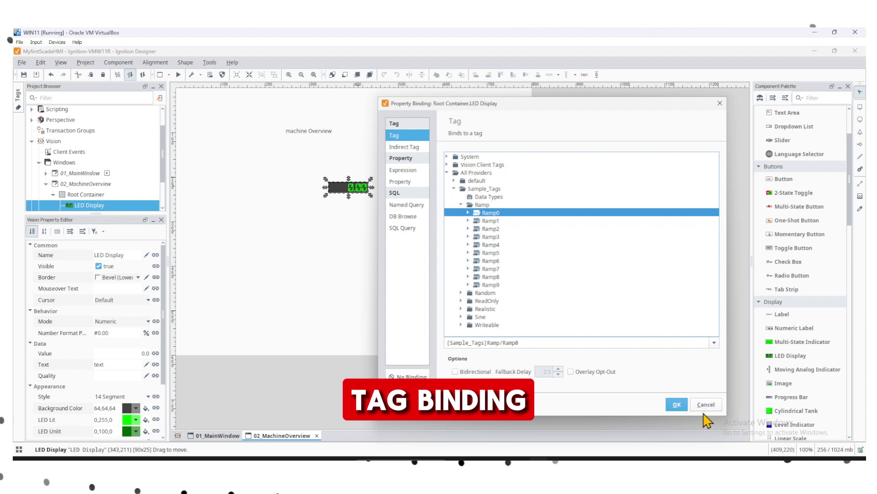
left_click(676, 404)
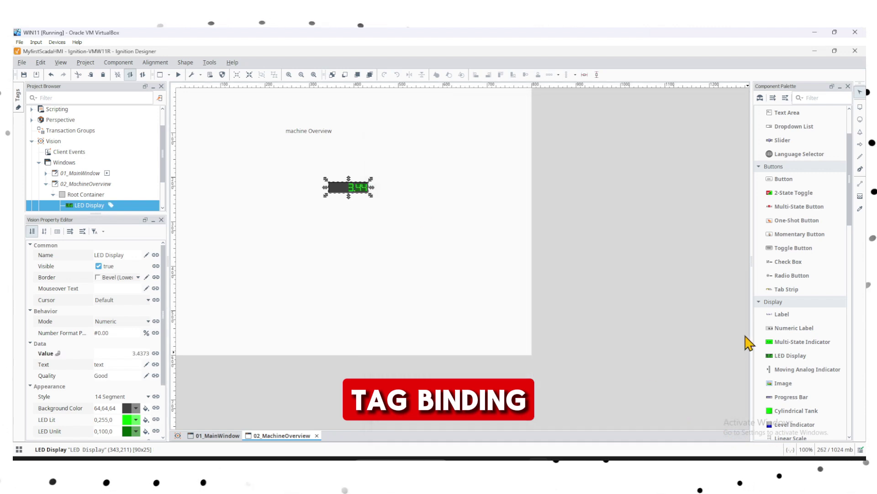
scroll(810, 388, "down", 1)
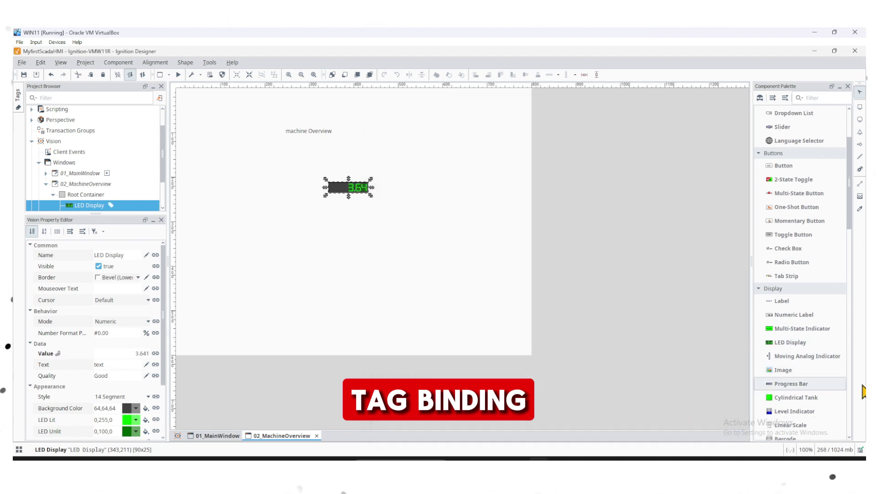
left_click_drag(803, 398, 426, 201)
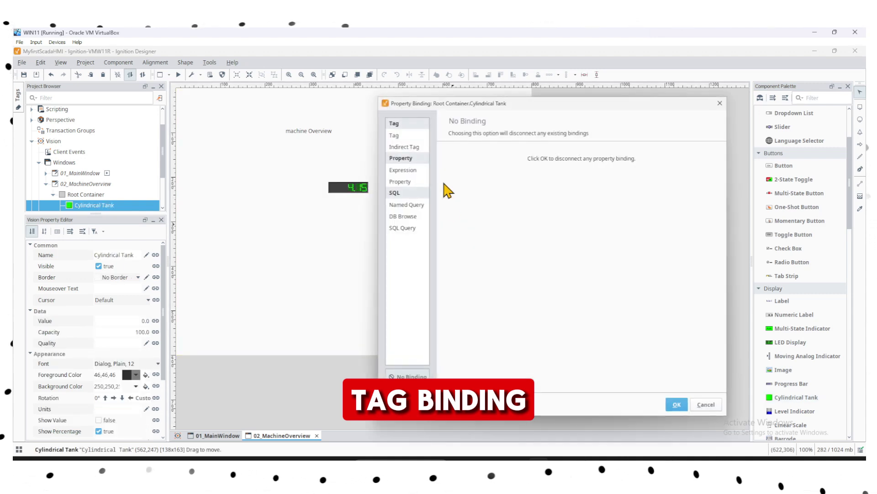
Bind the cylindrical tank's value to a Ramp tag under All Providers > Sample_Tags
left_click(397, 137)
left_click(446, 173)
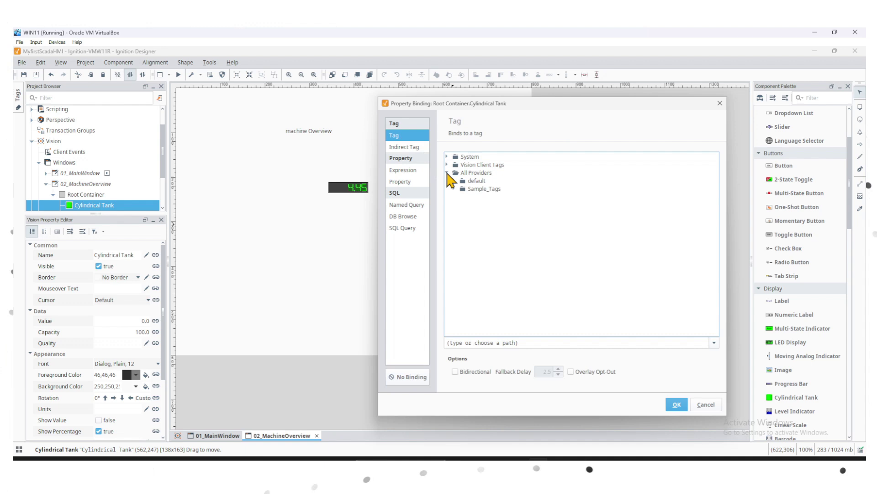
left_click(454, 189)
left_click(462, 204)
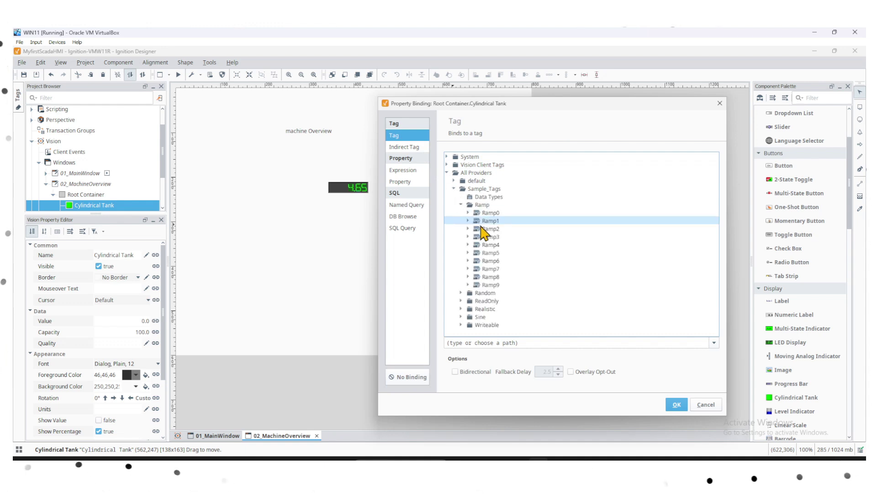
left_click(488, 236)
left_click(677, 404)
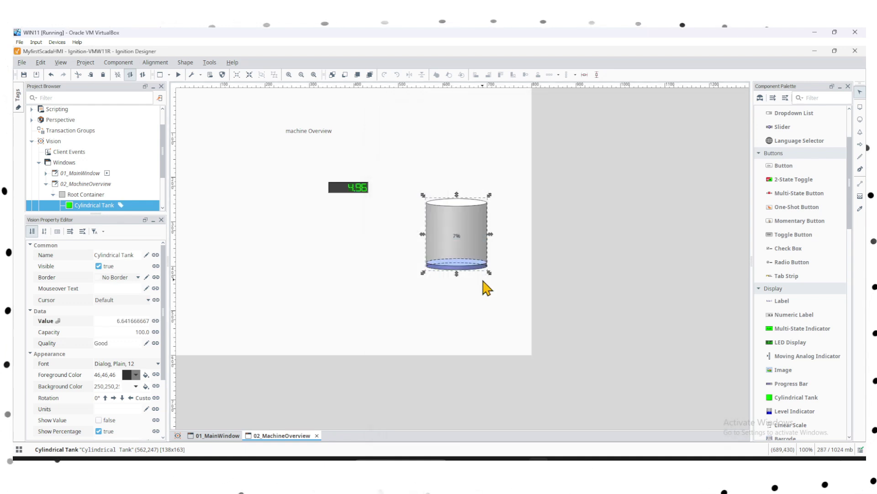
Move the tank up-left so it sits beside the LED display
left_click(446, 314)
left_click_drag(446, 215, 428, 176)
left_click(398, 255)
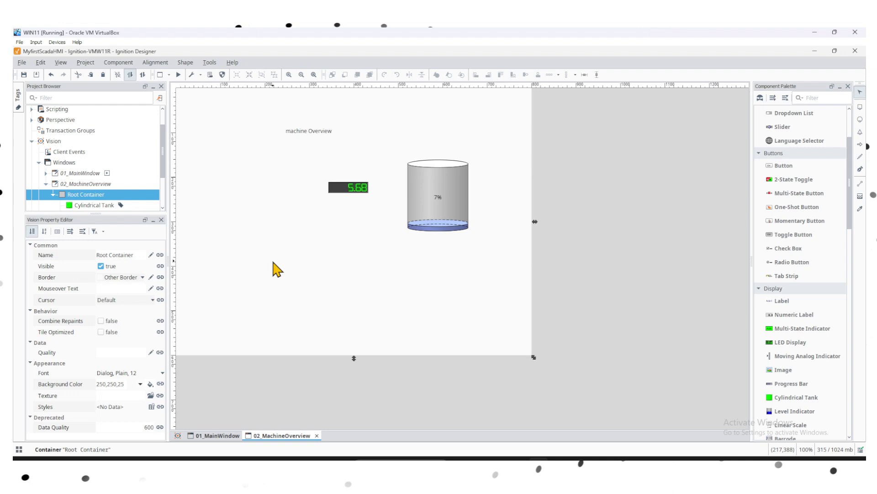
On 01_MainWindow, add a Button from the palette below the logo's right side
left_click(215, 436)
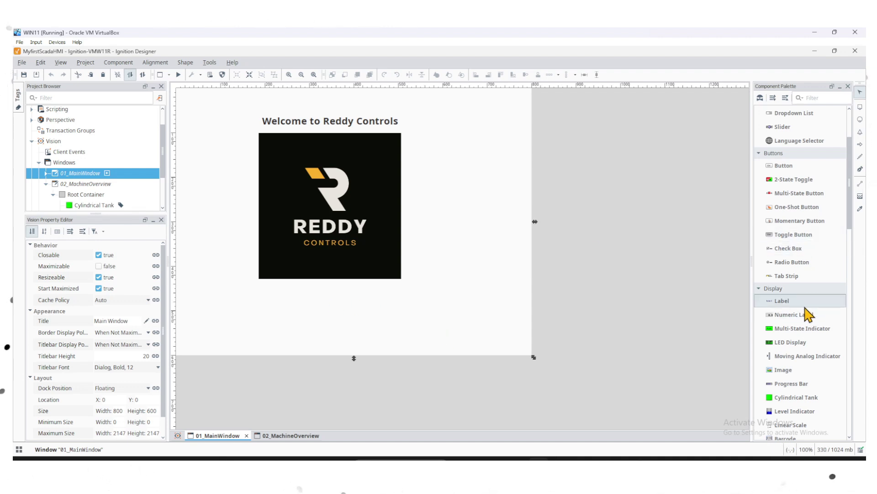
scroll(802, 336, "down", 3)
scroll(804, 337, "up", 7)
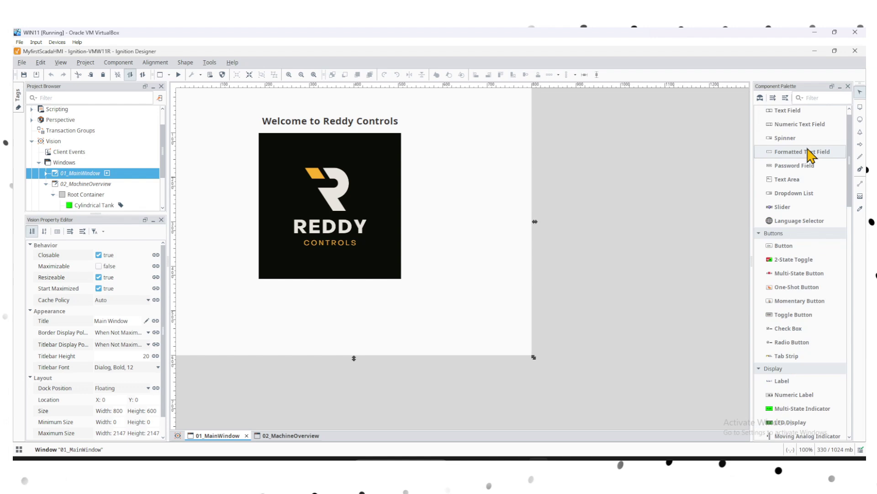
left_click(815, 98)
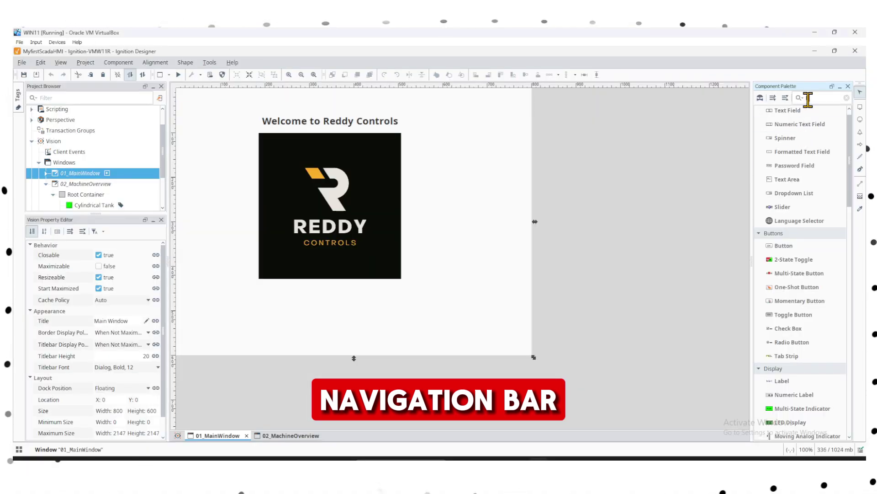
type("button")
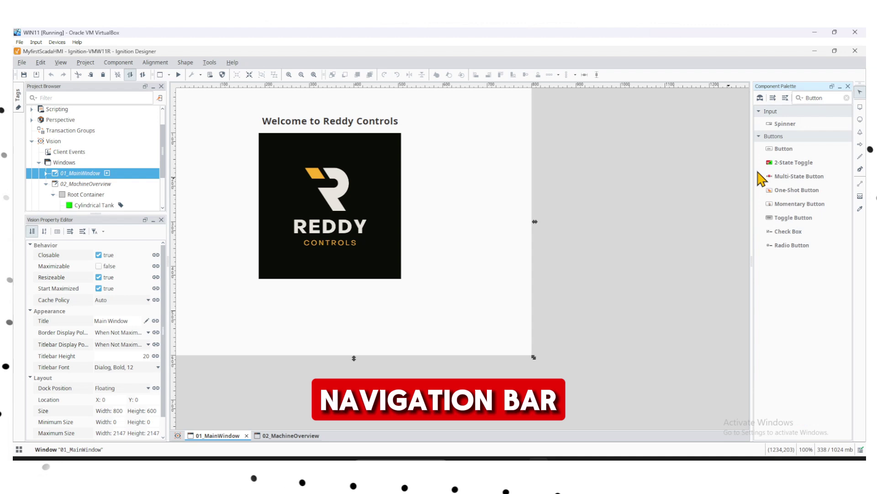
left_click_drag(779, 150, 523, 270)
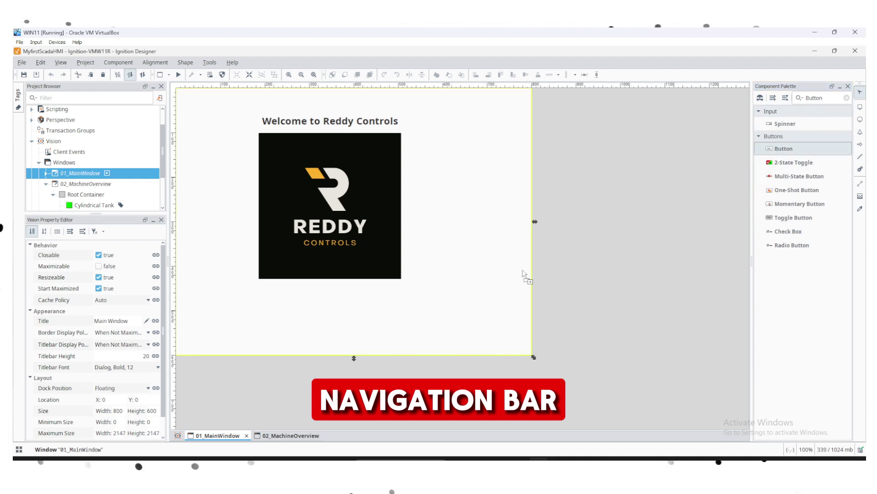
left_click_drag(466, 319, 402, 305)
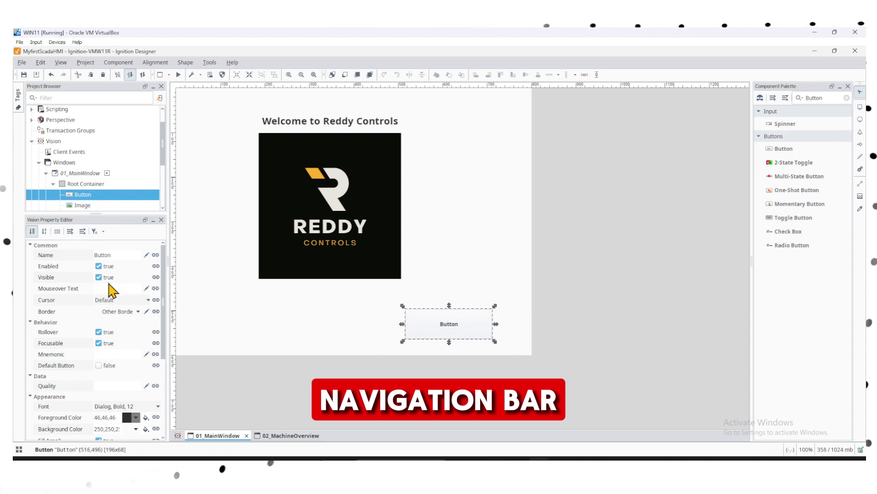
Set the new button's Text property to 'machine Overview'
scroll(124, 373, "down", 1)
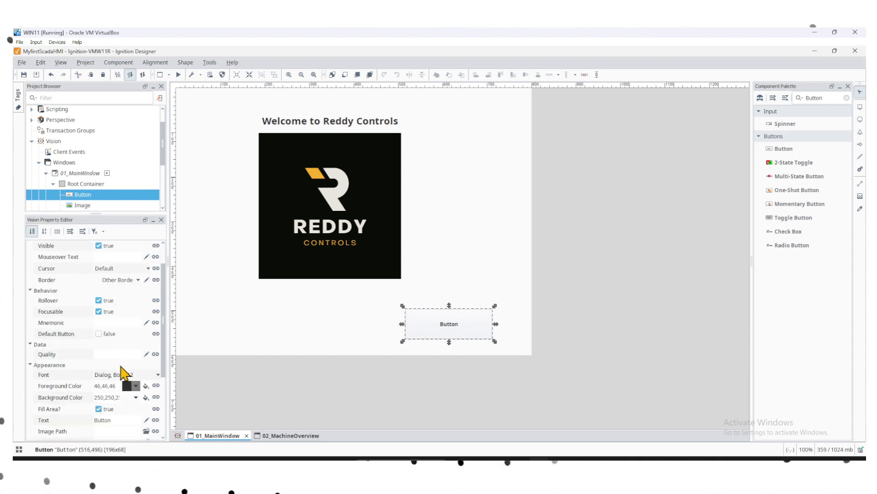
scroll(123, 372, "down", 1)
left_click(112, 387)
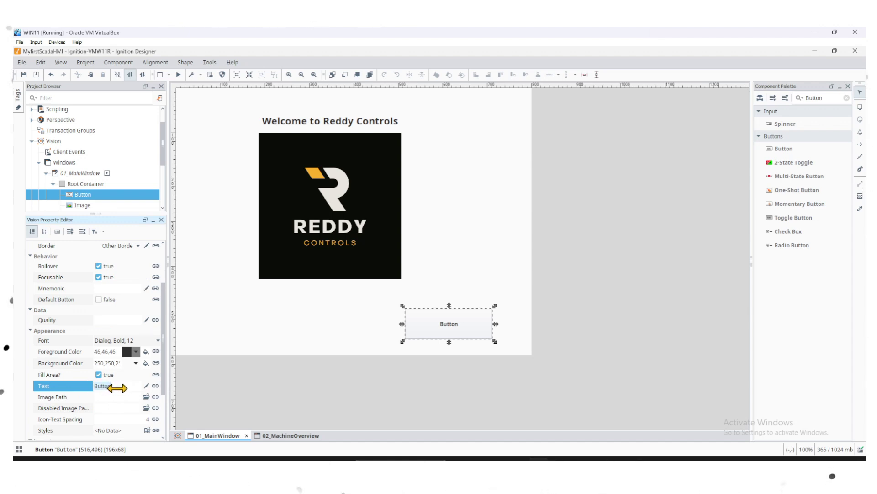
key("BackSpace")
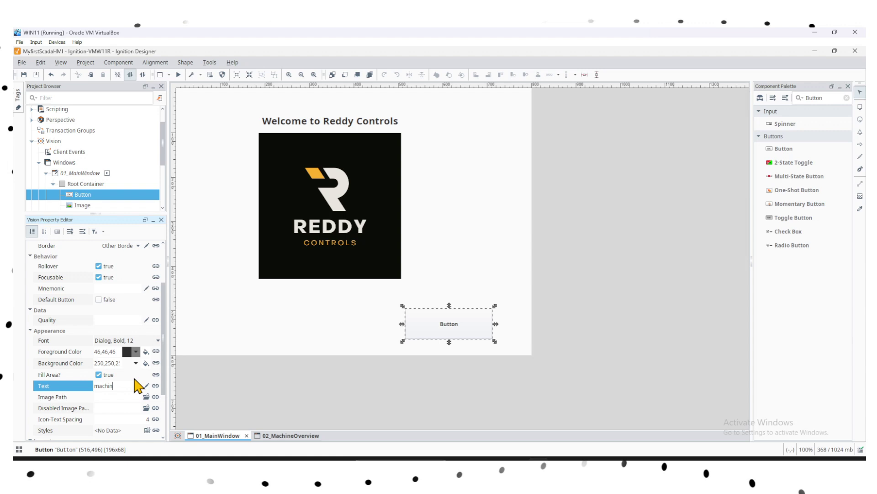
type("machine")
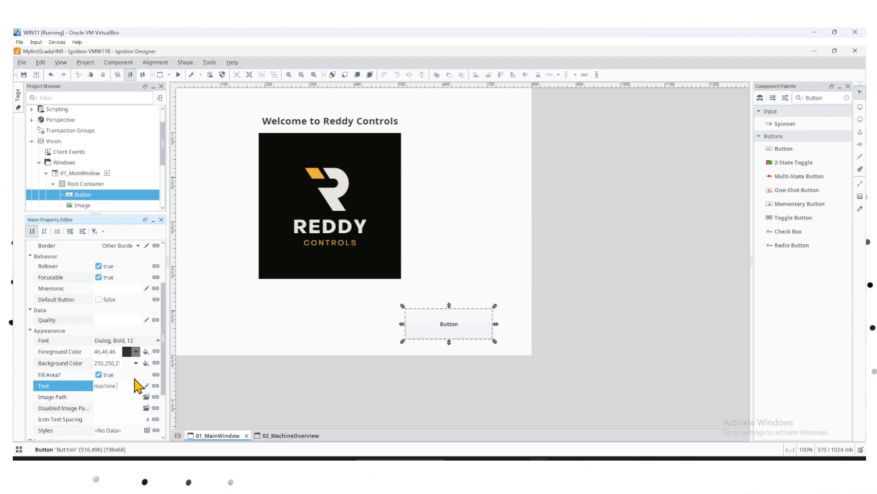
type(" Overview")
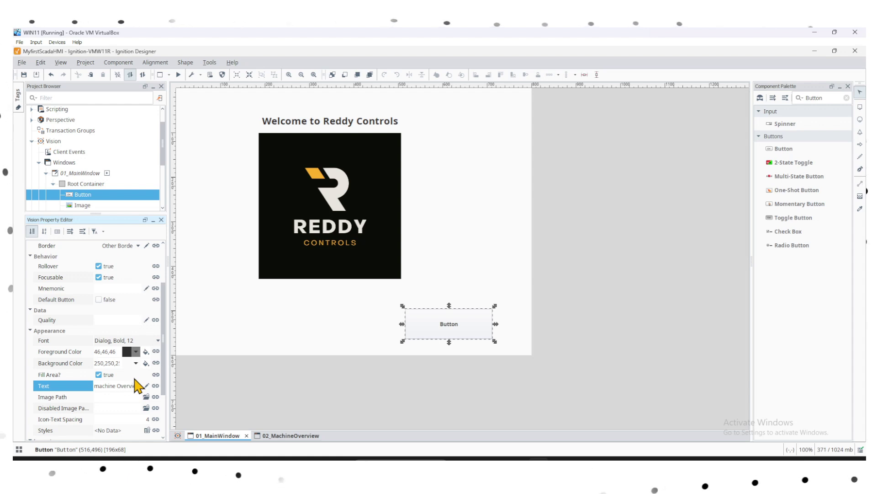
left_click(361, 333)
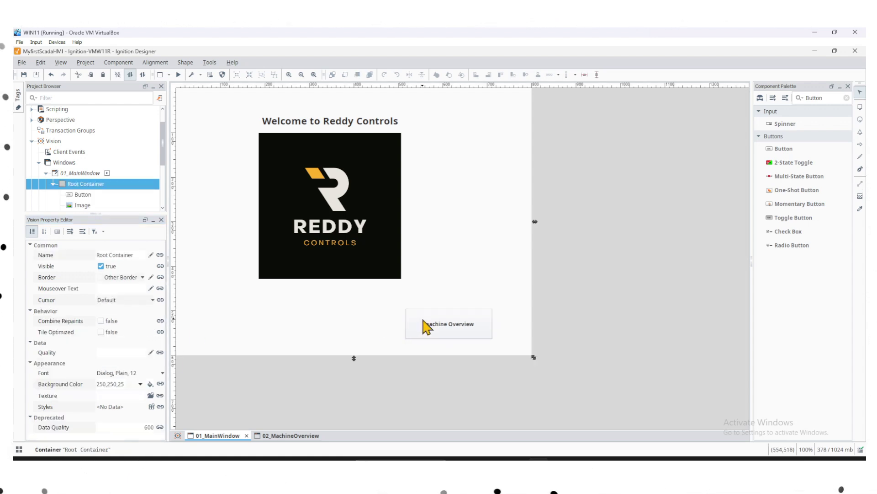
left_click(426, 327)
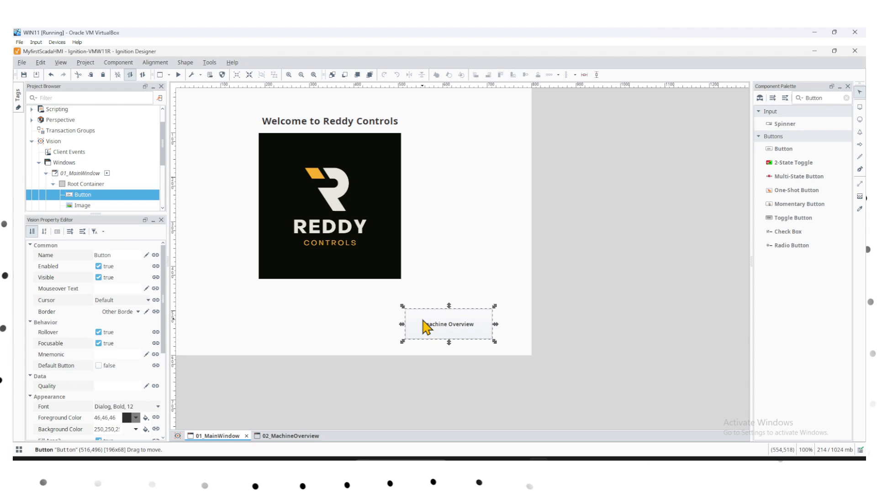
Give the button a Navigation Open/Swap action targeting the 02_MachineOverview window
key("ctrl+j")
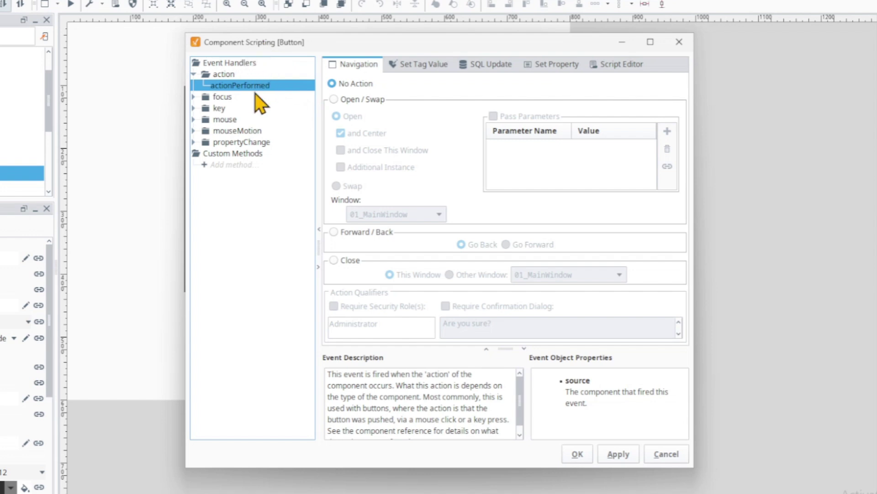
left_click(334, 99)
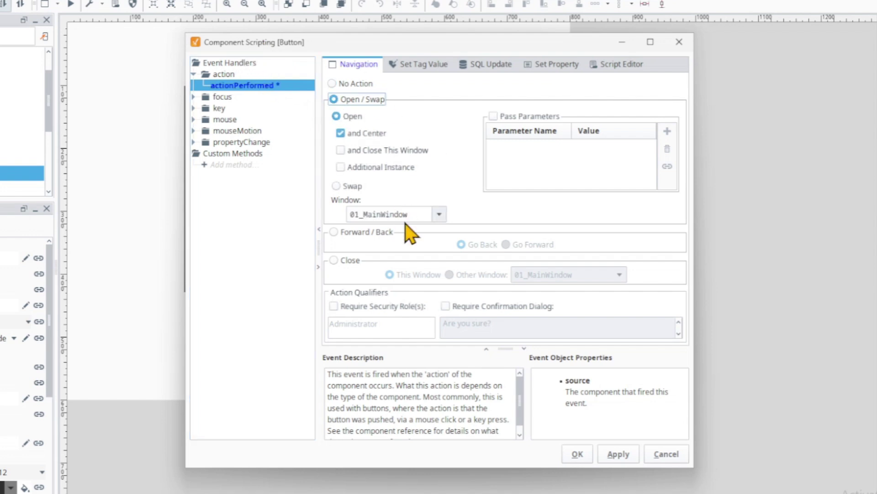
left_click(439, 215)
left_click(416, 248)
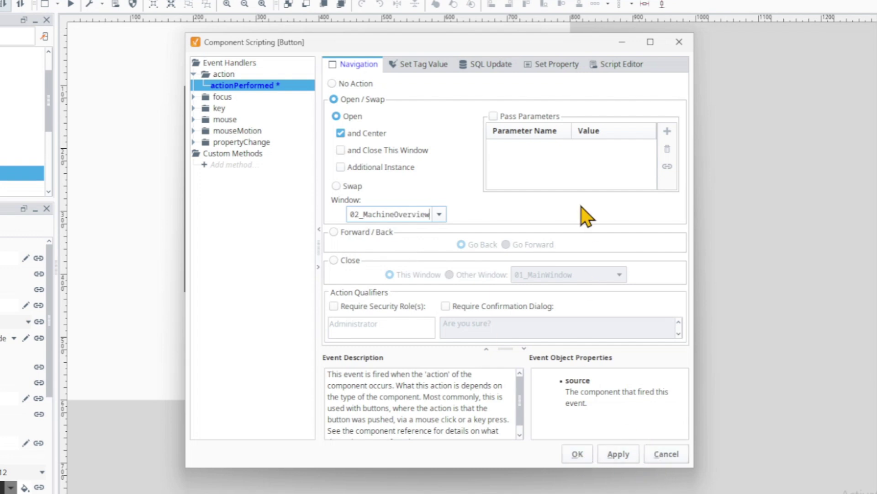
left_click(578, 454)
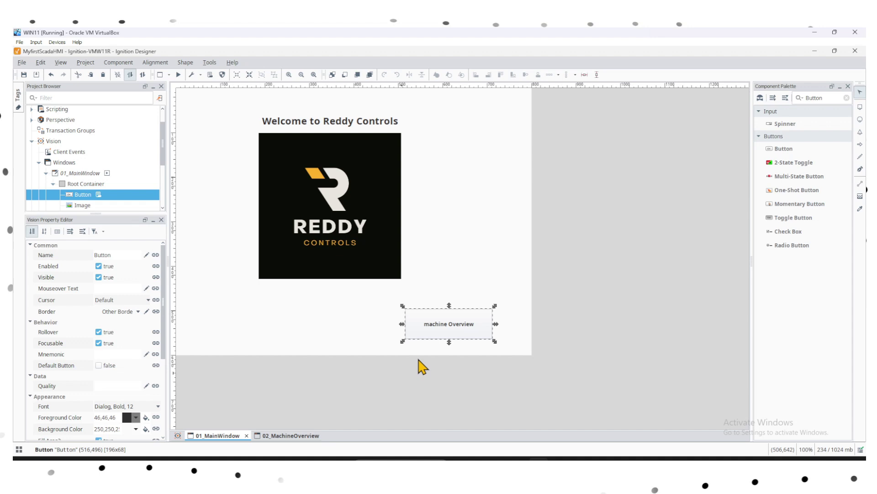
Copy the machine Overview button and paste it into the 02_MachineOverview window
right_click(433, 324)
left_click(446, 307)
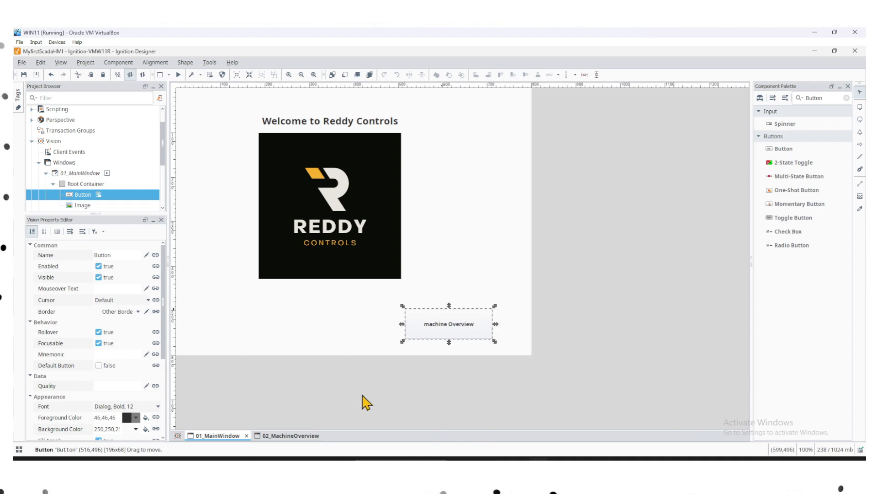
left_click(285, 437)
left_click(428, 326)
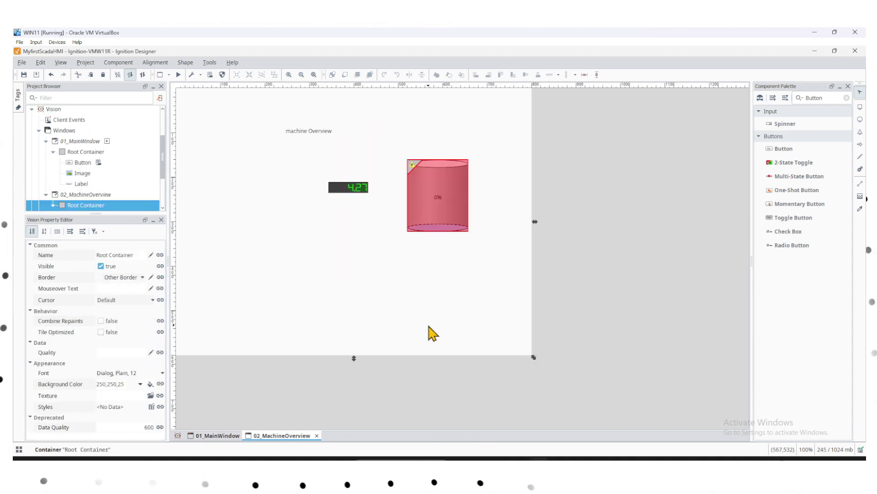
key("ctrl+v")
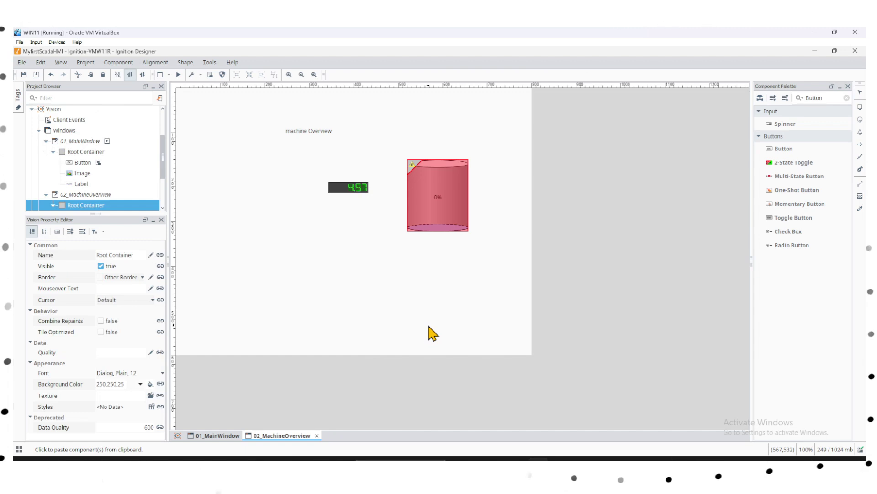
left_click(404, 313)
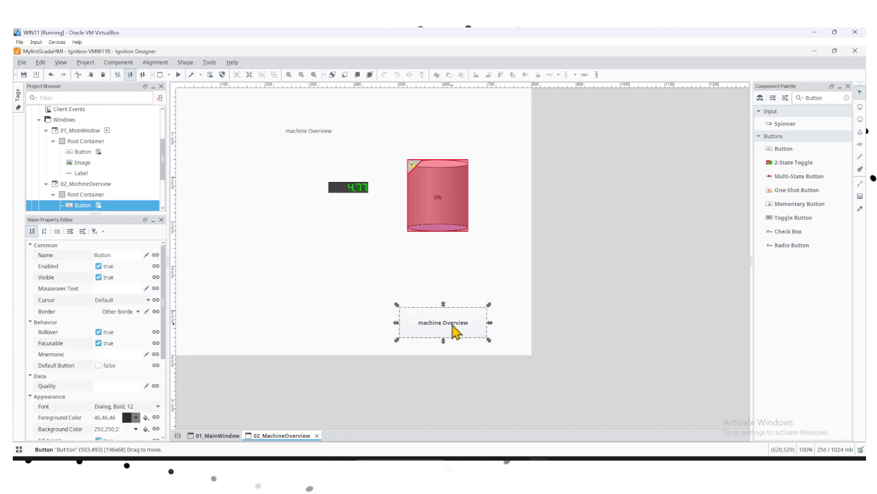
Begin retyping the pasted button's Text property as the MAIN SCREEN label
key("ctrl+j")
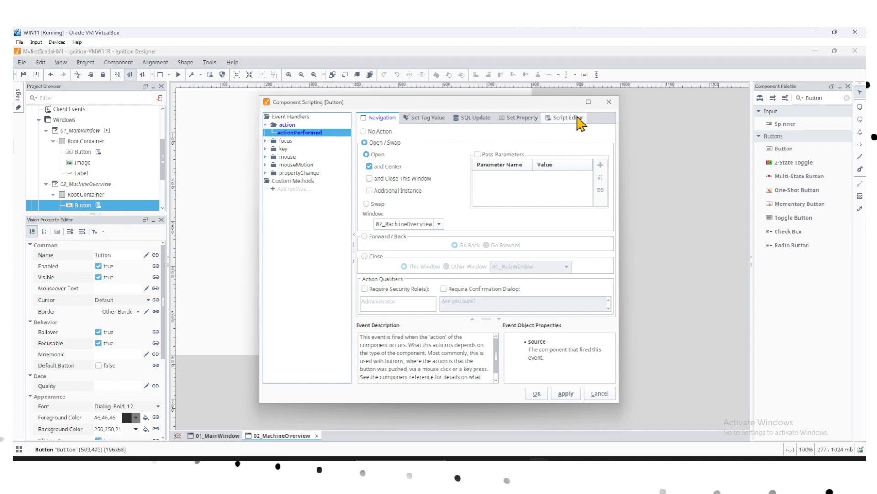
left_click(609, 102)
scroll(133, 372, "down", 5)
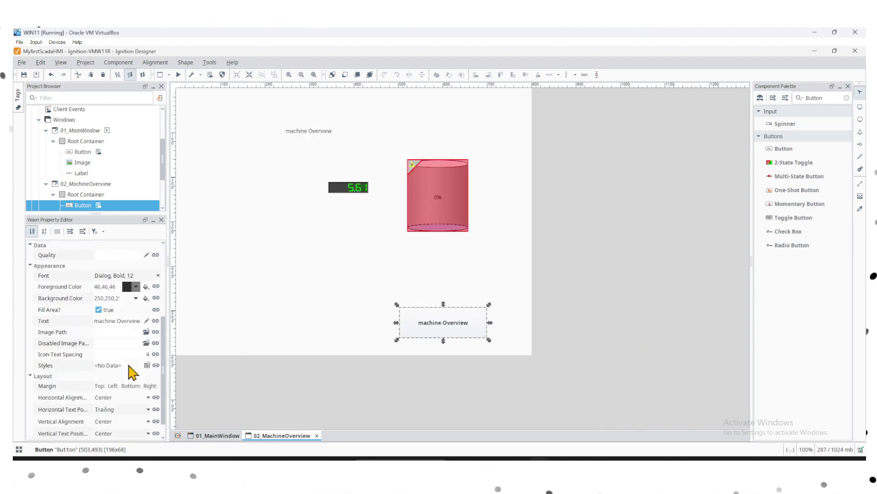
left_click(123, 320)
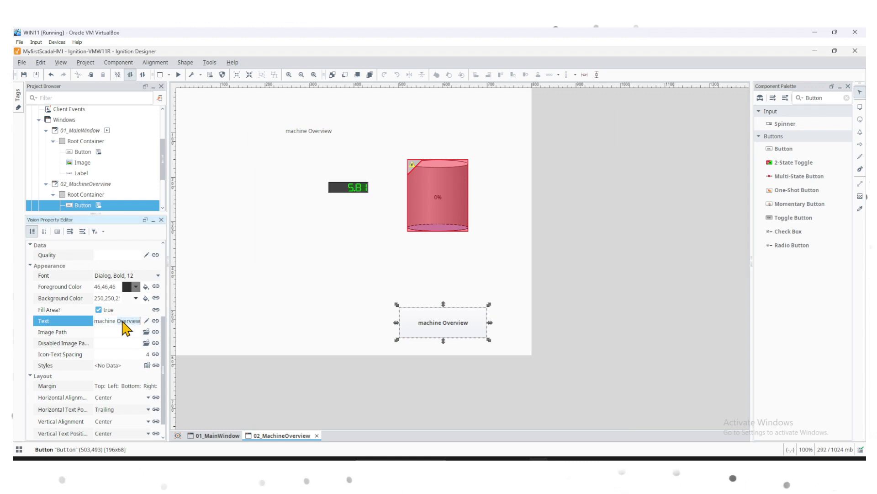
type("main")
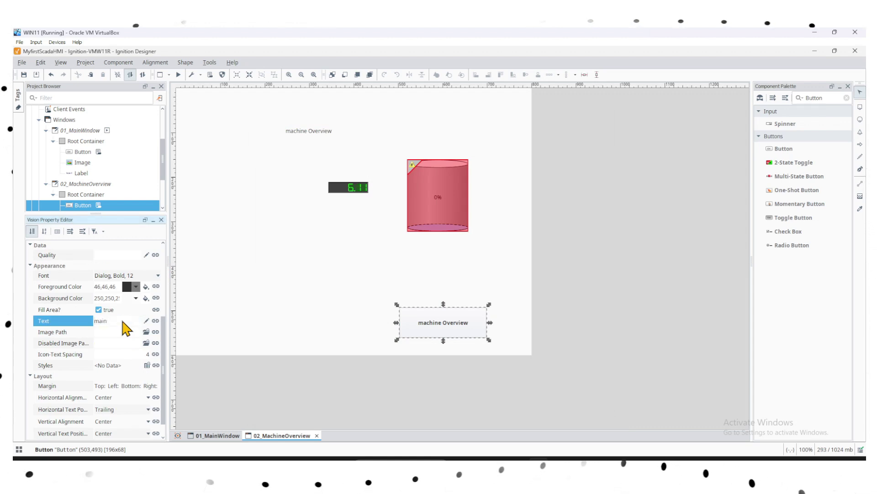
key("BackSpace")
key("BackSpace")
type("MAIN SCREEN")
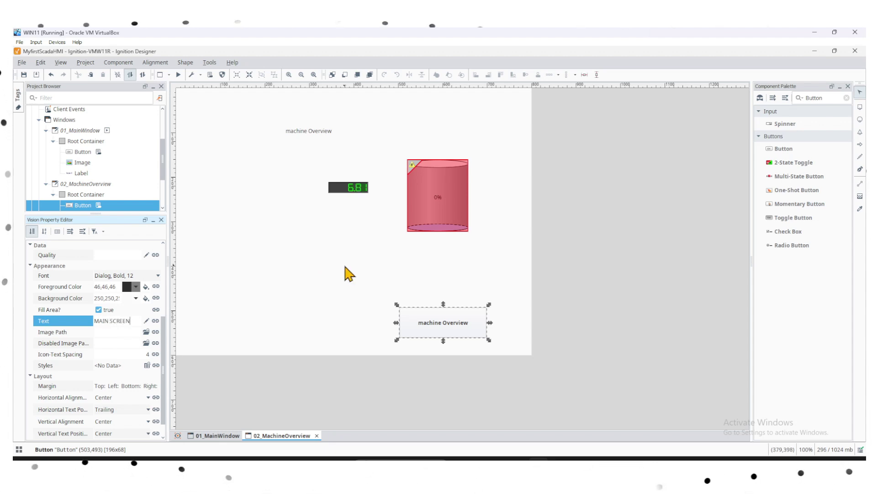
Commit the MAIN SCREEN label and make that button open 01_MainWindow
left_click(346, 267)
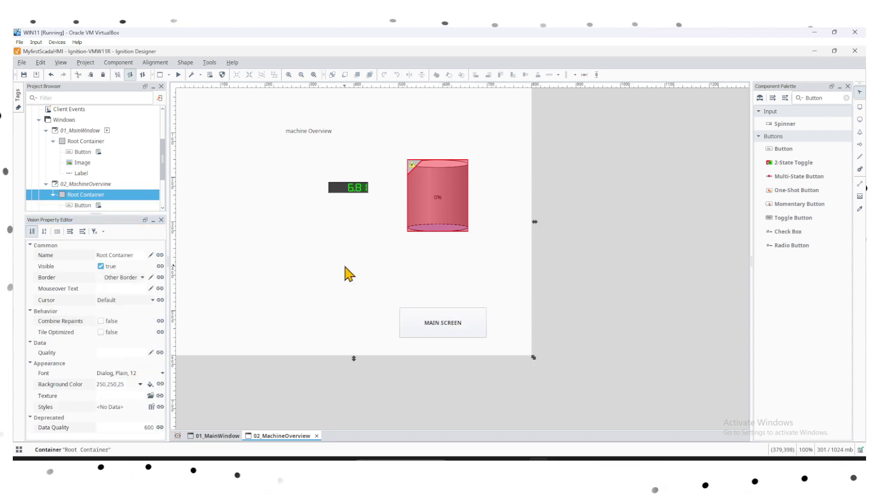
left_click(458, 316)
key("ctrl+j")
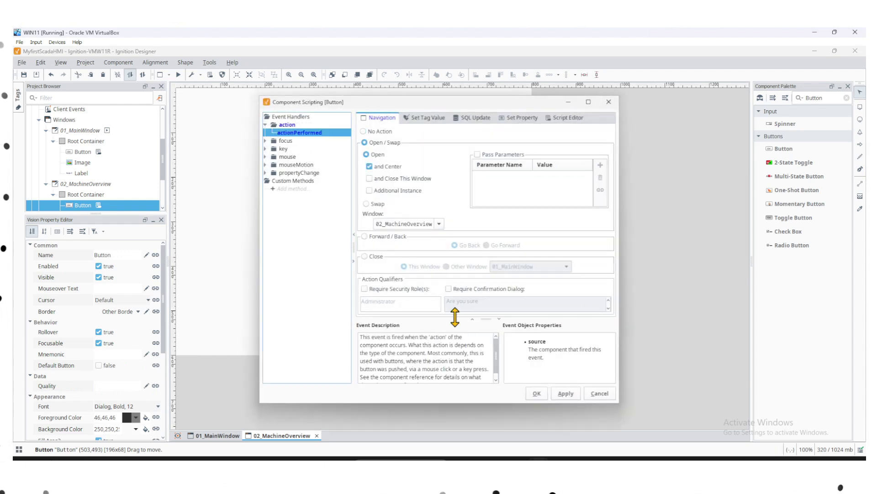
left_click(439, 224)
left_click(439, 251)
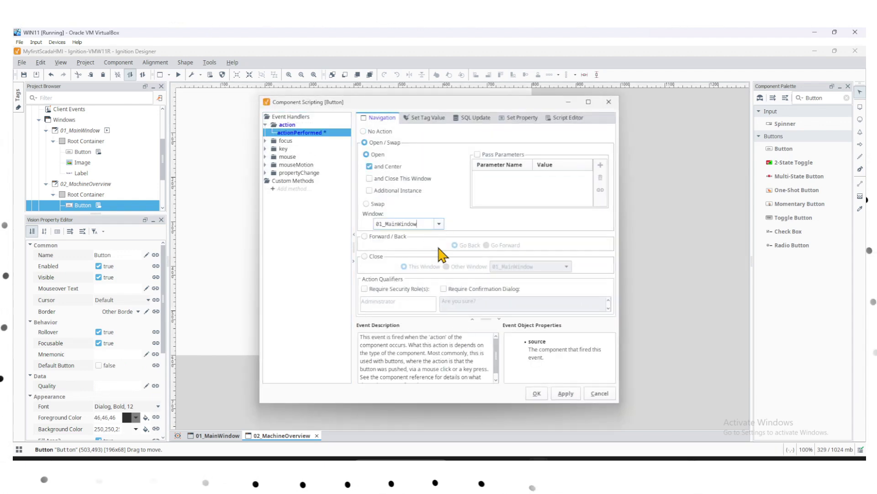
left_click(538, 394)
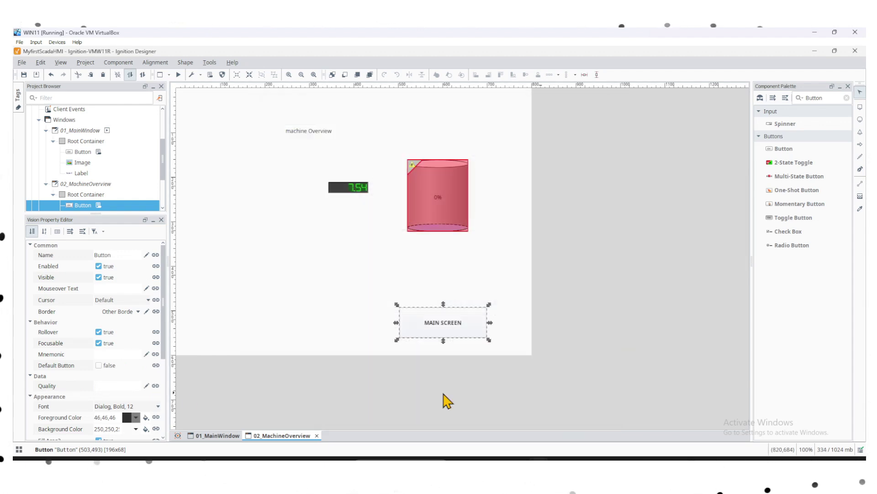
On 01_MainWindow, change the machine Overview button's text to 'MACHINE OVERVIEW'
left_click(224, 436)
left_click(439, 341)
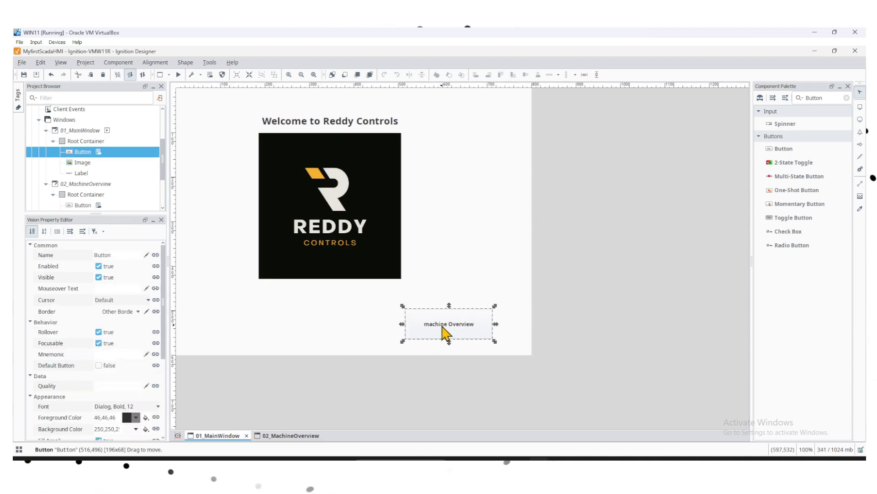
key("ctrl+j")
left_click(609, 101)
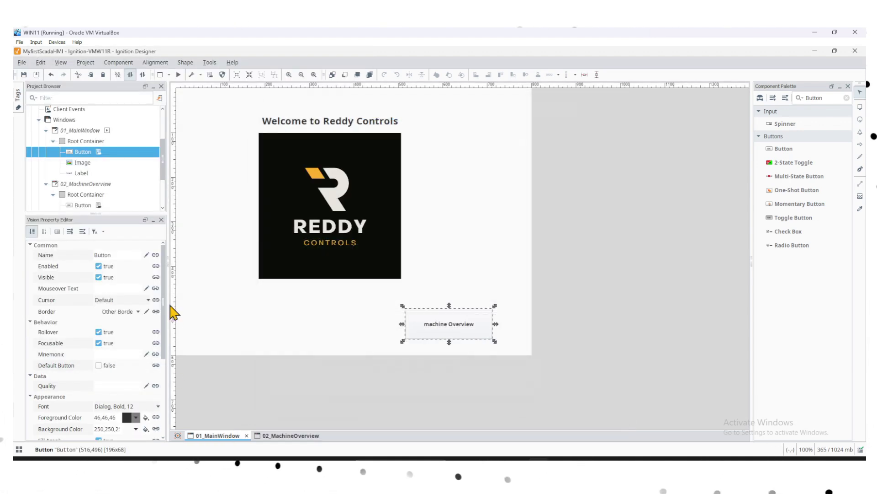
scroll(146, 357, "down", 4)
double_click(120, 321)
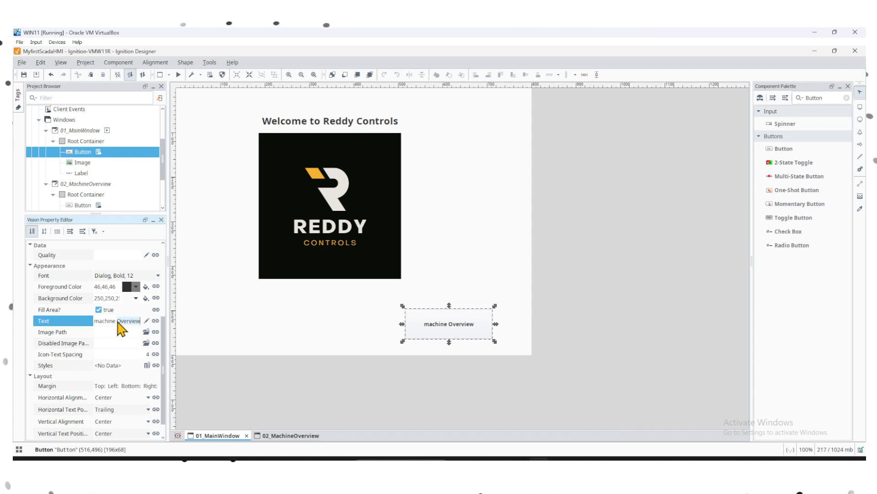
key("BackSpace")
key("BackSpace")
key("BackSpace")
key("BackSpace")
key("BackSpace")
key("BackSpace")
key("BackSpace")
key("BackSpace")
key("BackSpace")
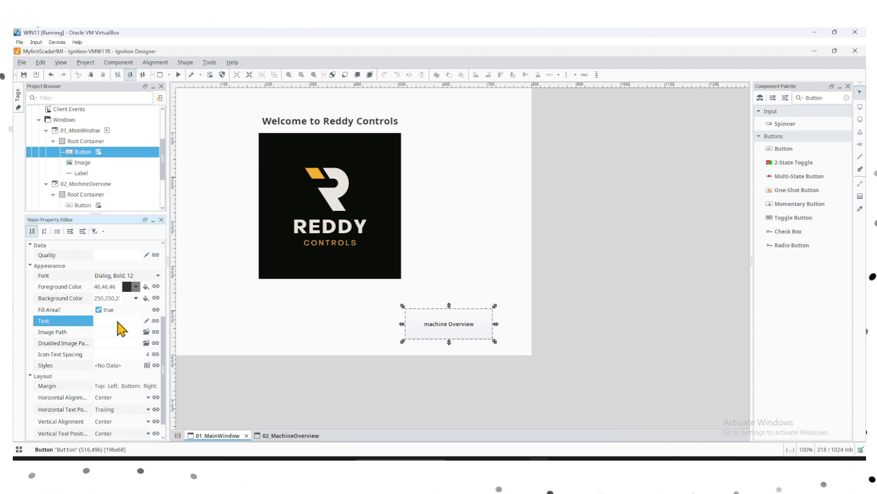
type("MACHINE")
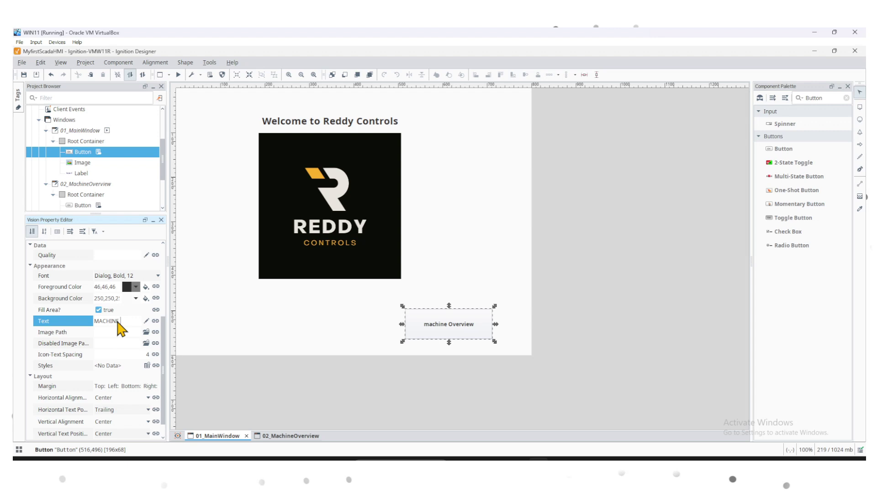
type(" O")
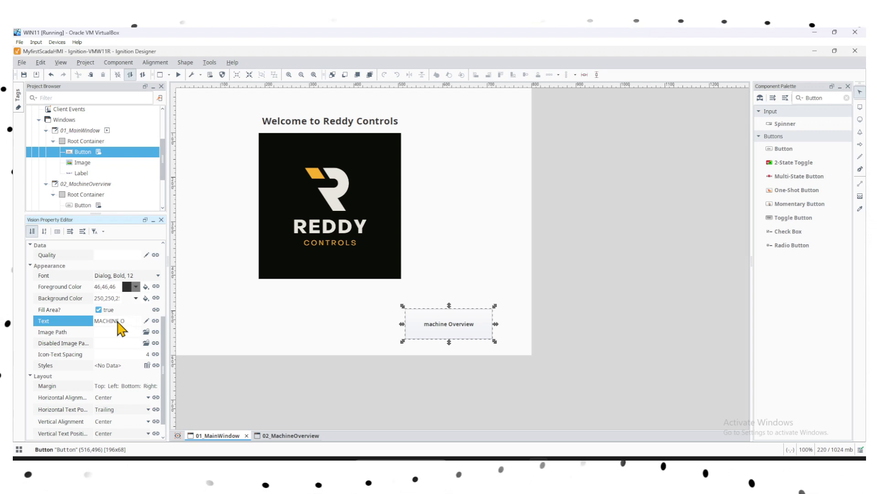
type("VERVIEW")
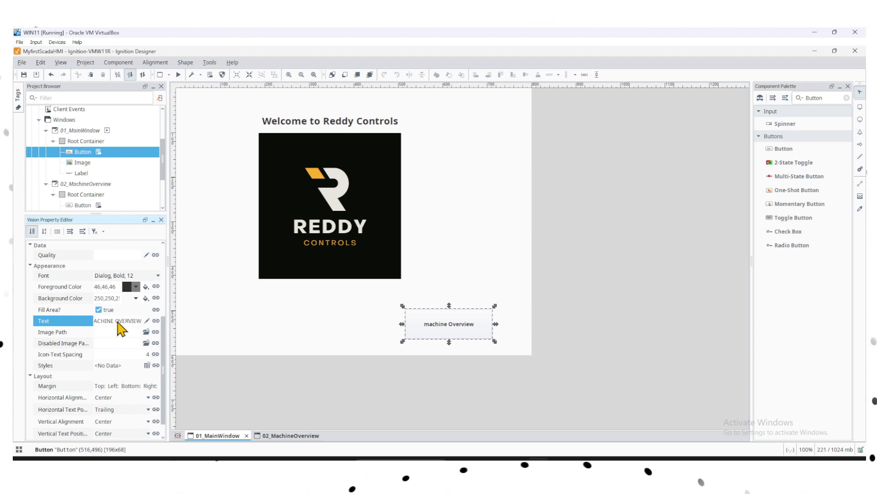
left_click(315, 309)
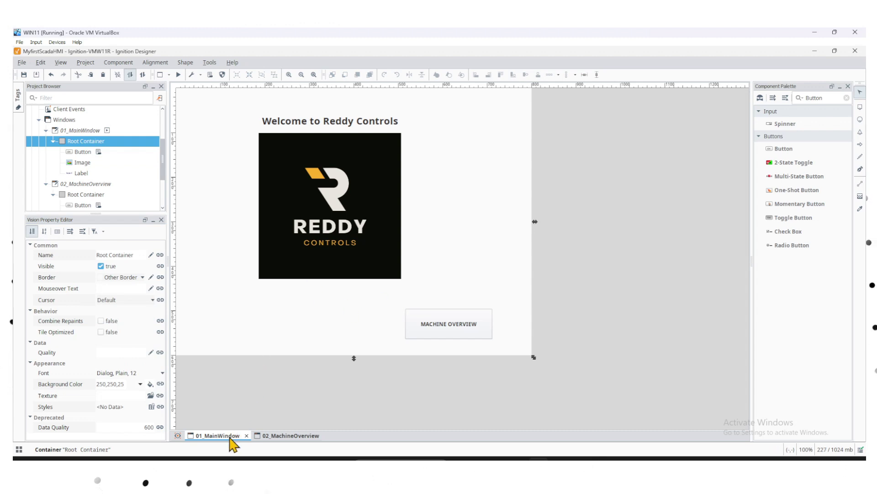
On 02_MachineOverview, bind the cylindrical tank's value to the Ramp0 sample tag
left_click(274, 435)
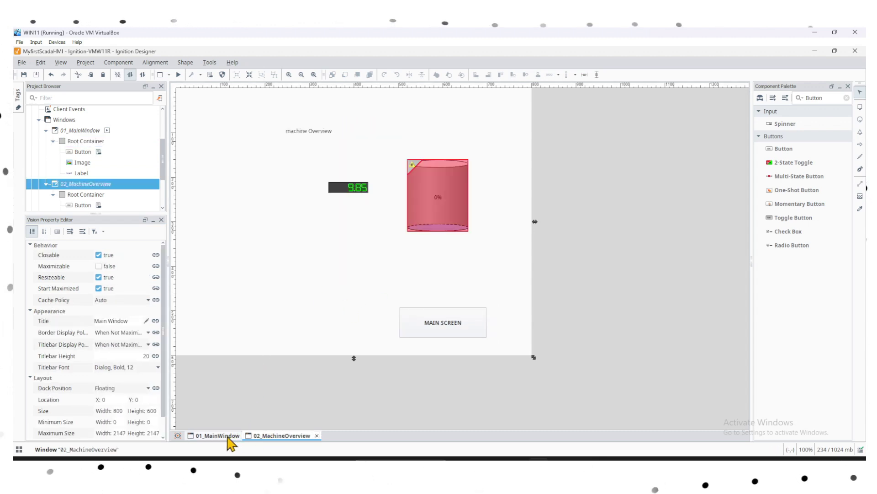
left_click(228, 436)
left_click(284, 437)
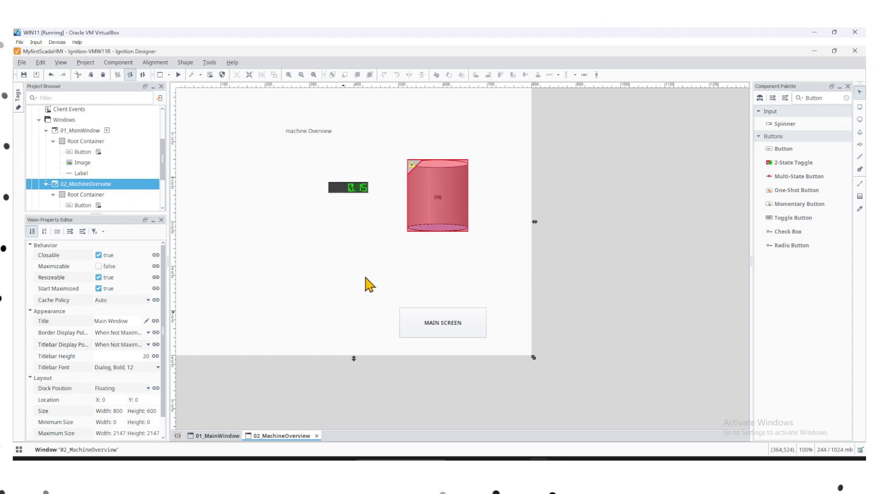
left_click(429, 201)
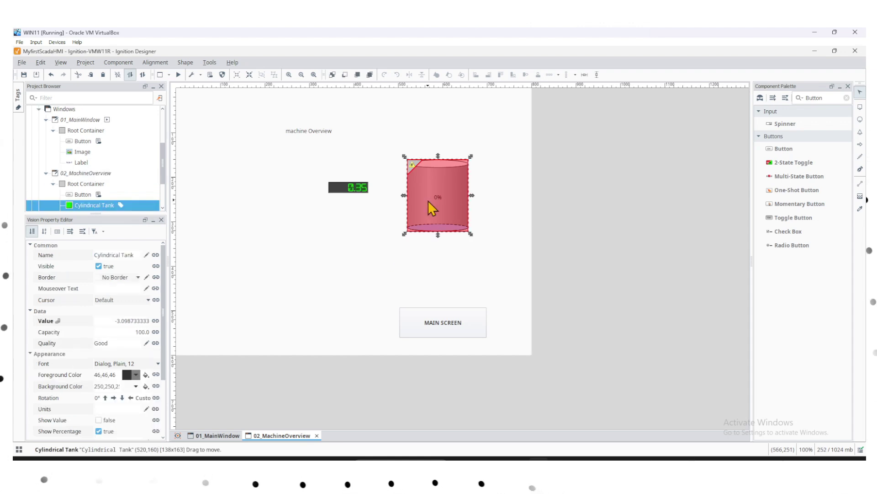
left_click(156, 320)
left_click(488, 276)
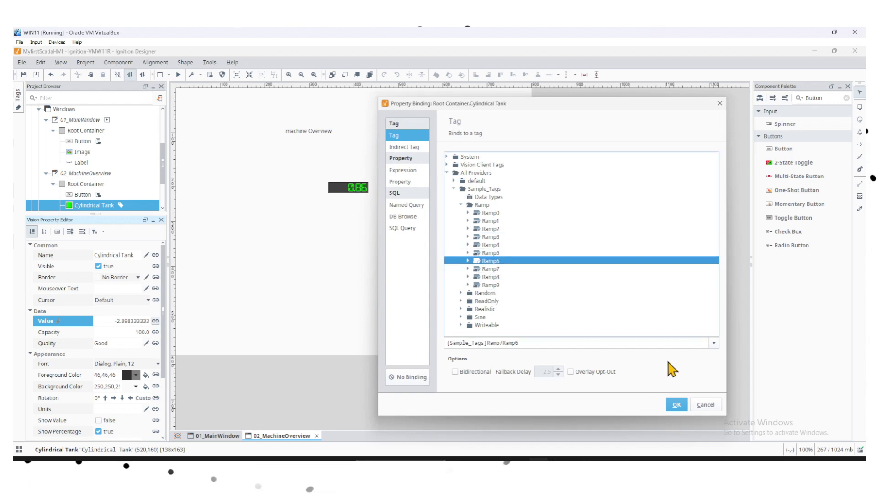
left_click(676, 404)
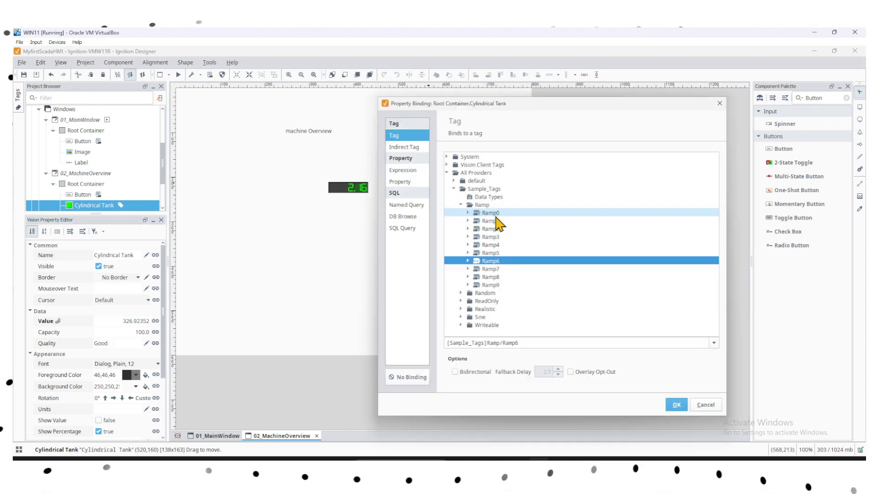
left_click(492, 214)
left_click(677, 408)
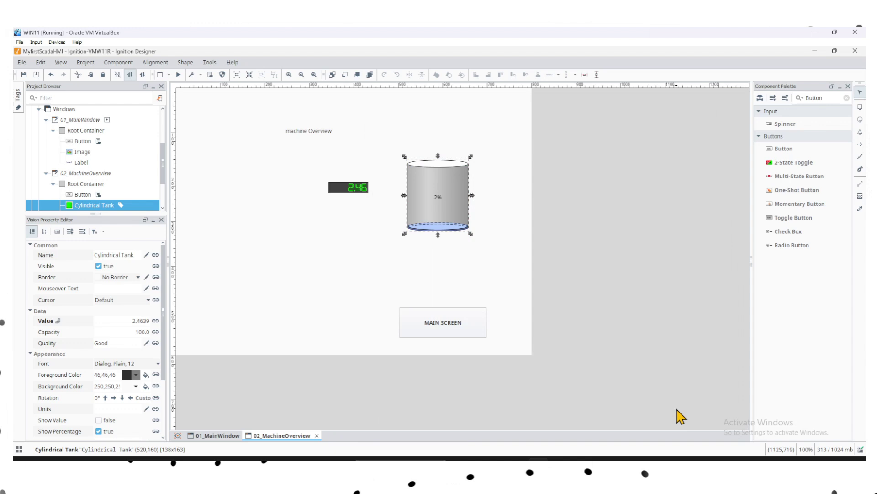
left_click(334, 259)
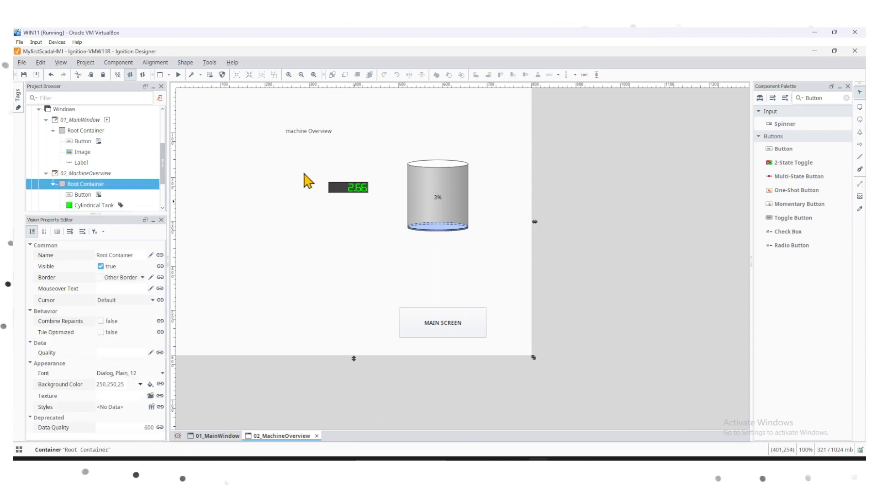
left_click(305, 132)
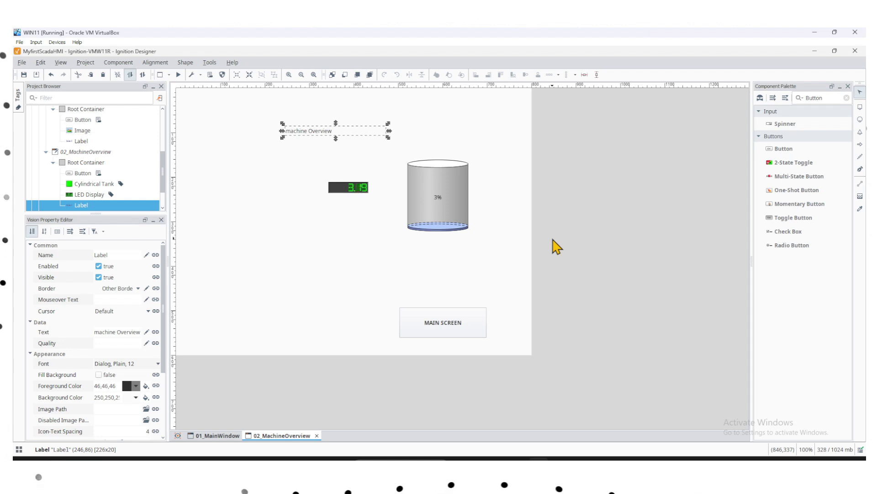
Save the project to the gateway from the 01_MainWindow tab
left_click(220, 435)
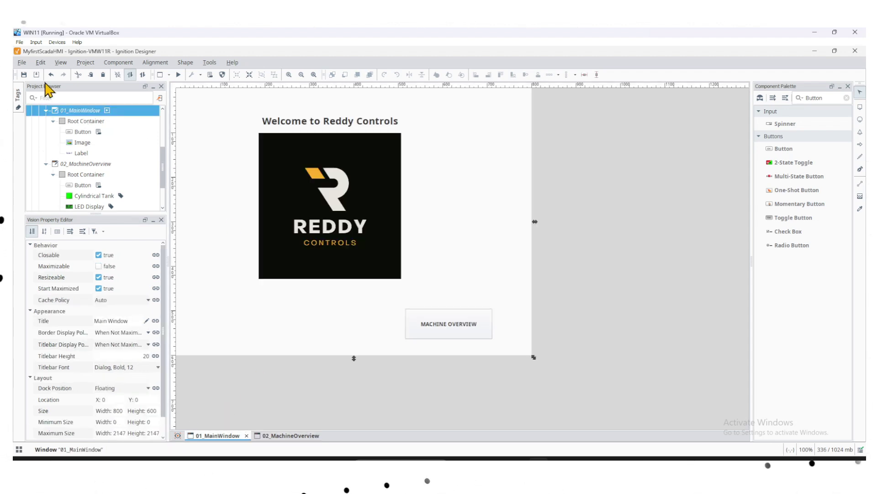
left_click(23, 75)
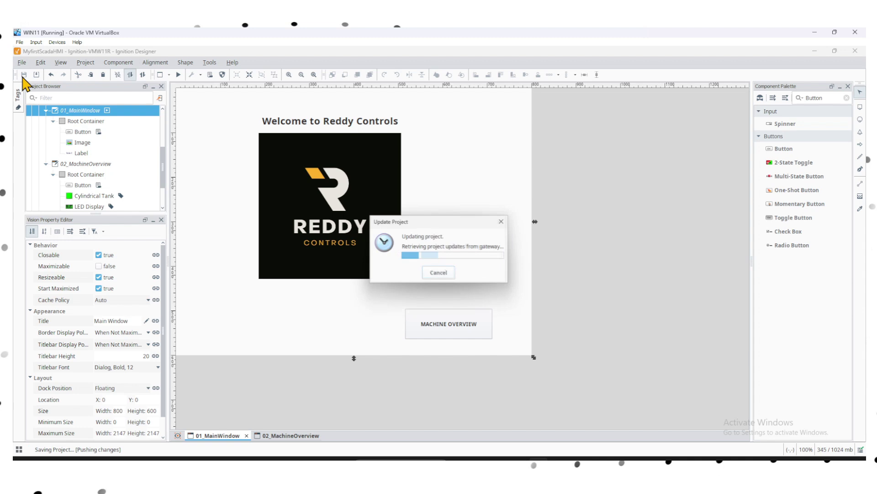
left_click(290, 435)
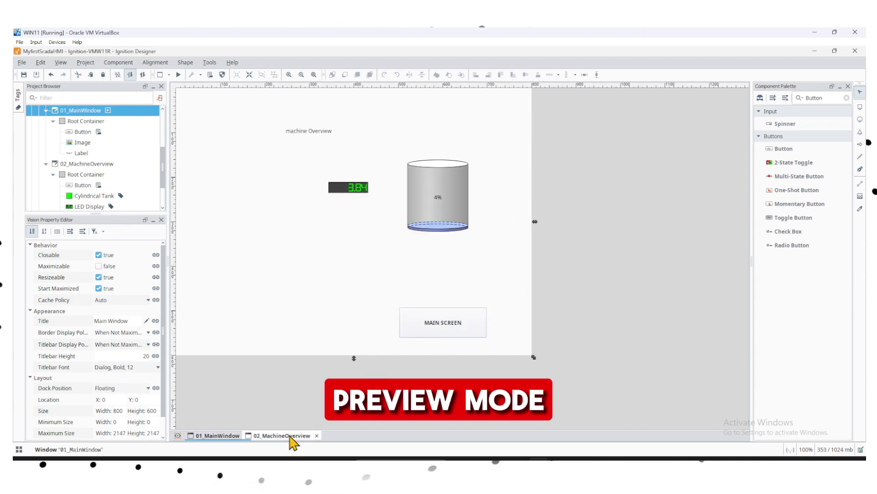
left_click(217, 437)
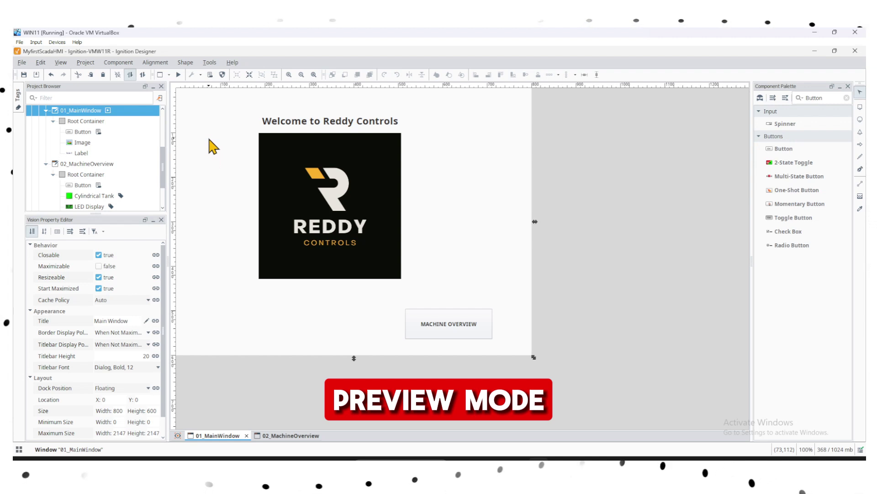
In preview mode, test the MACHINE OVERVIEW and MAIN SCREEN buttons switching windows, then exit preview
left_click(178, 75)
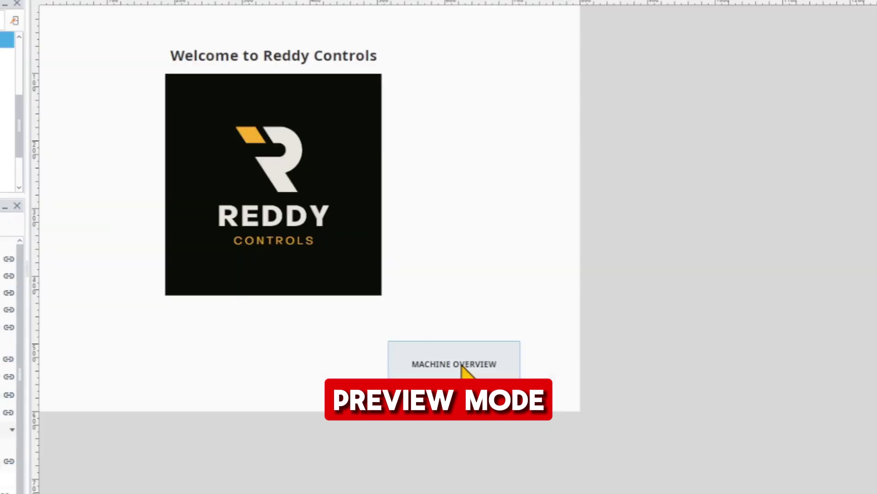
left_click(455, 326)
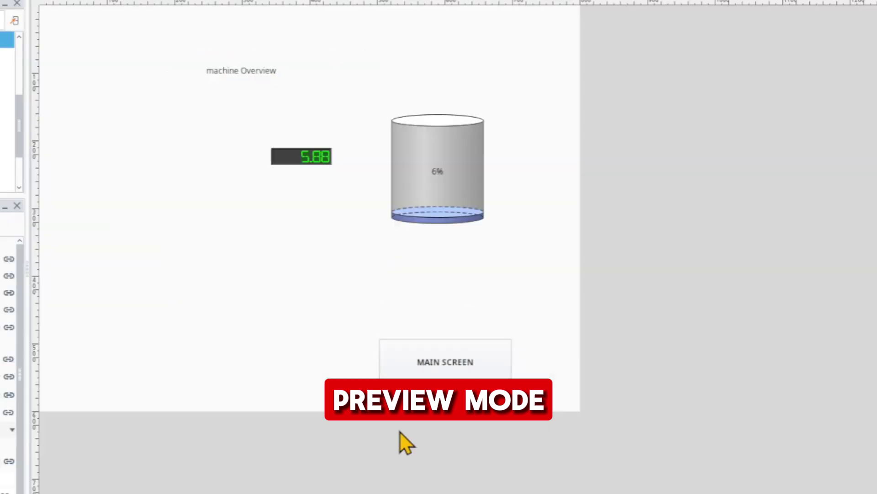
left_click(437, 374)
left_click(438, 374)
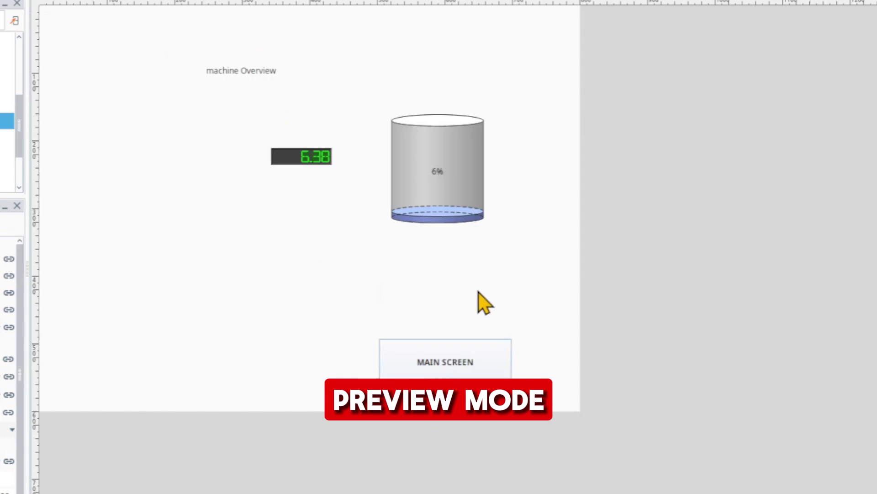
left_click(433, 371)
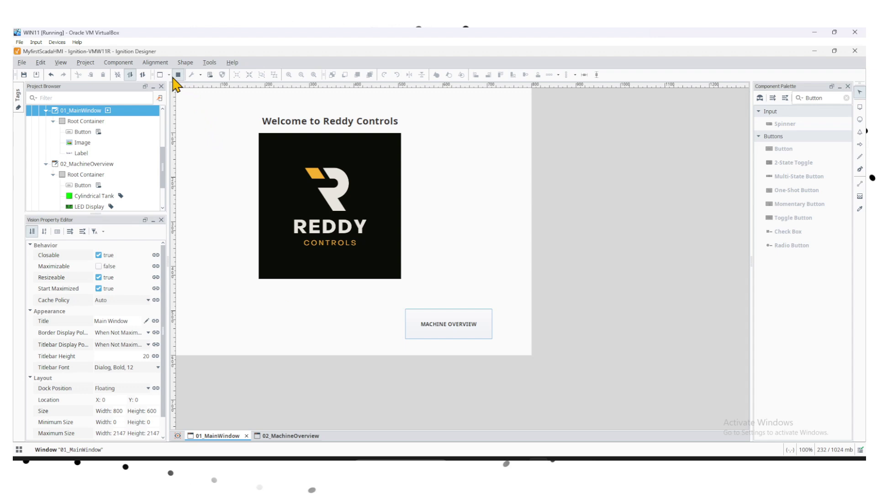
left_click(178, 75)
Save the project and close the Designer with Save & Exit
left_click(24, 74)
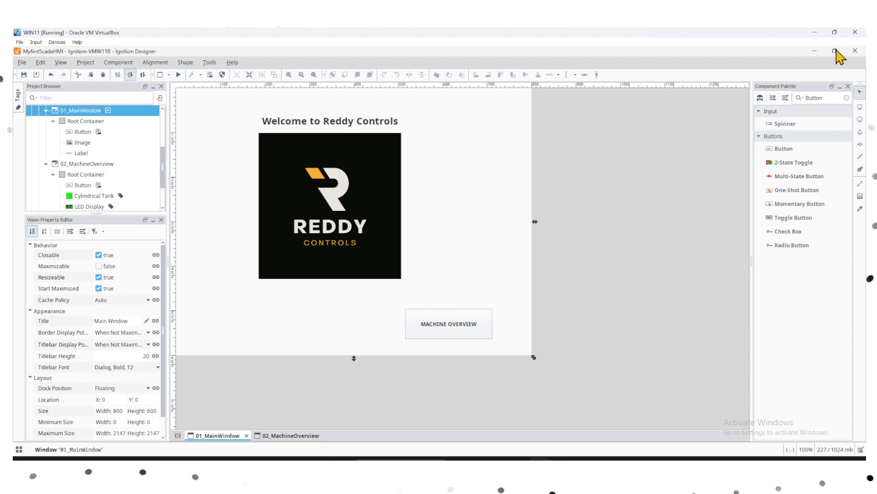
left_click(856, 52)
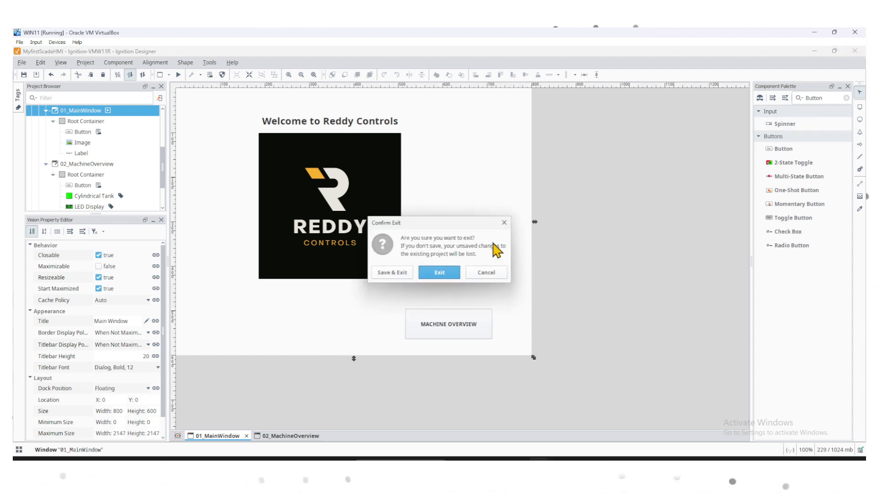
left_click(396, 273)
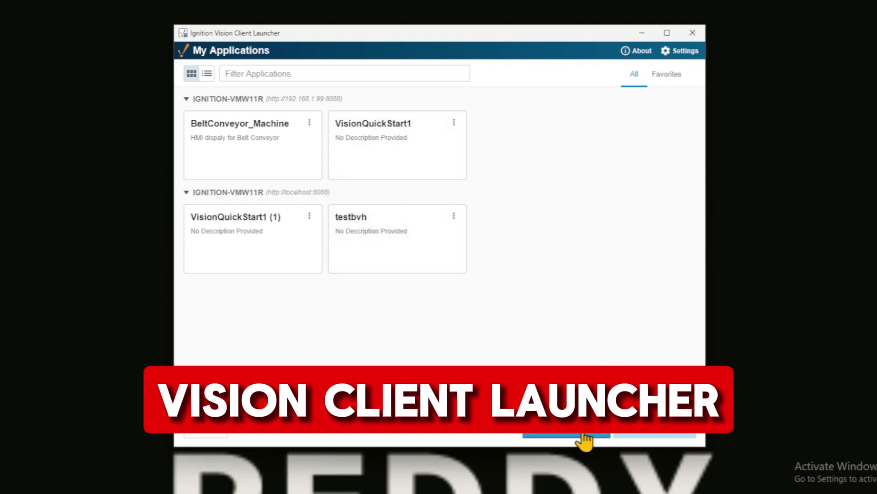
Add MyfirstHMI from the previously used 192.168.1.99 gateway to the launcher and launch it
left_click(290, 98)
left_click(213, 99)
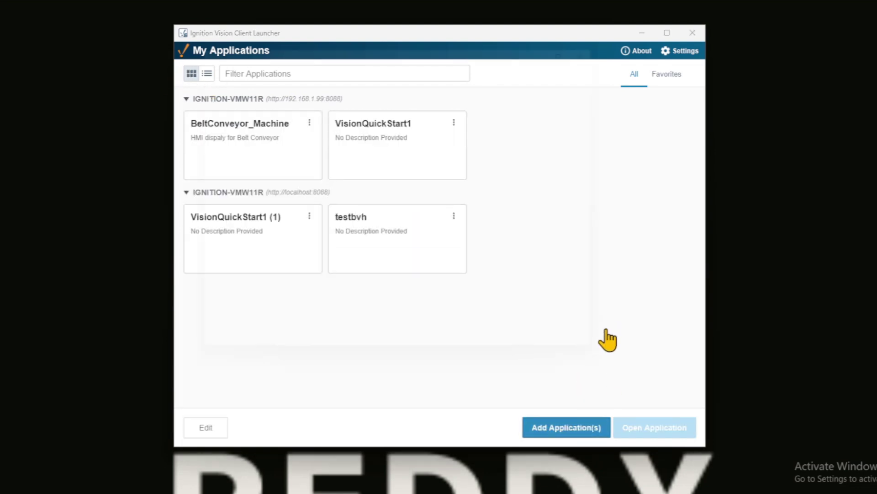
left_click(593, 425)
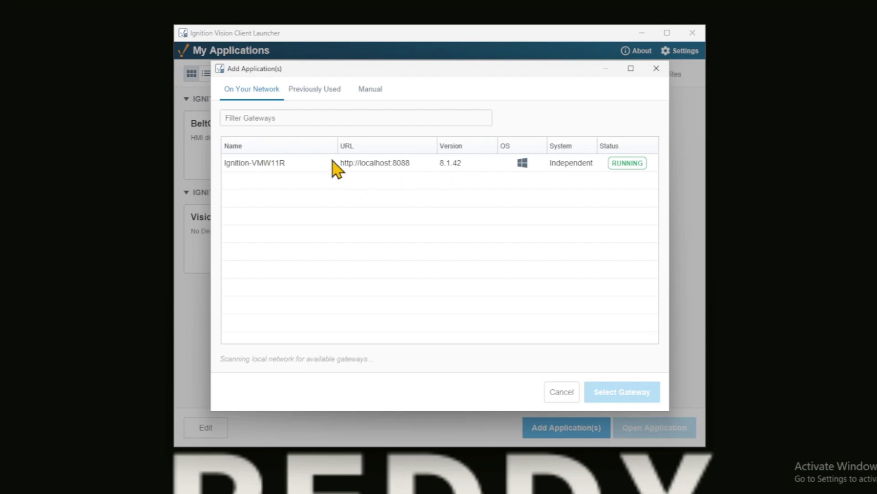
left_click(315, 90)
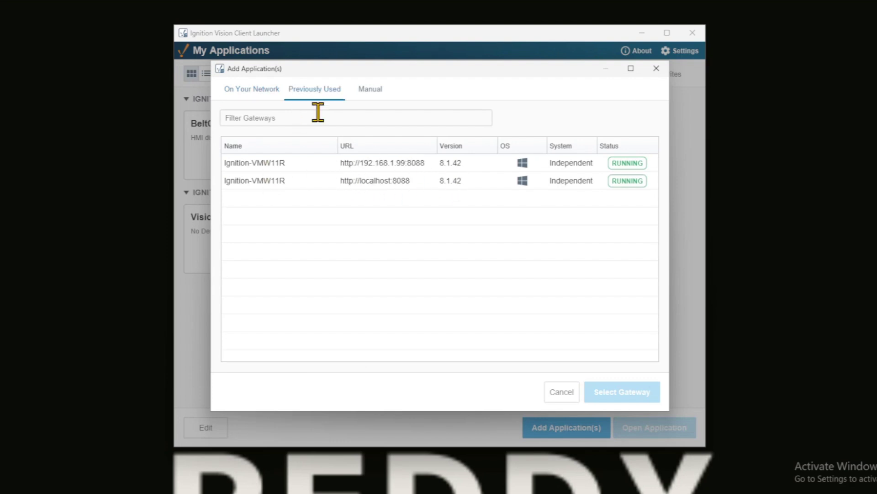
left_click(381, 164)
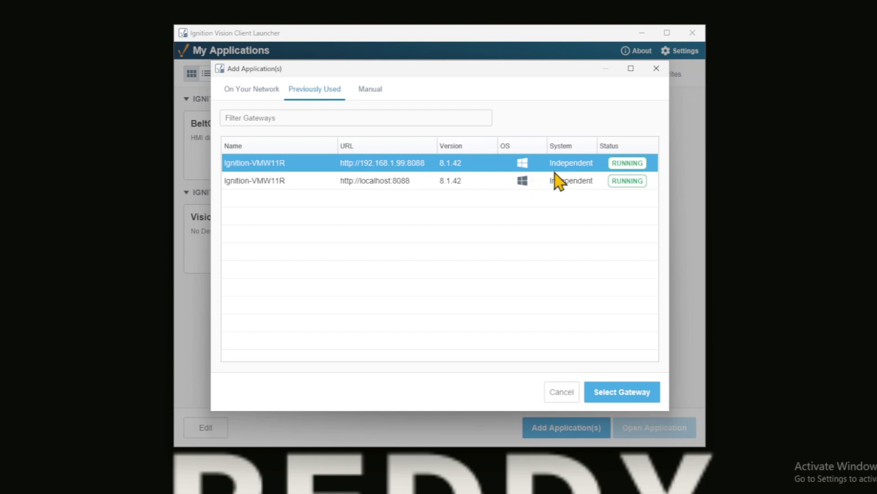
left_click(614, 393)
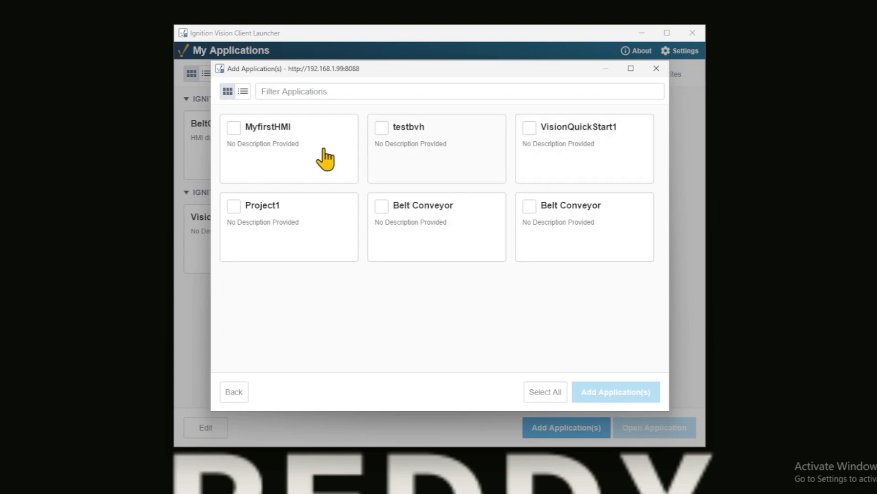
left_click(234, 129)
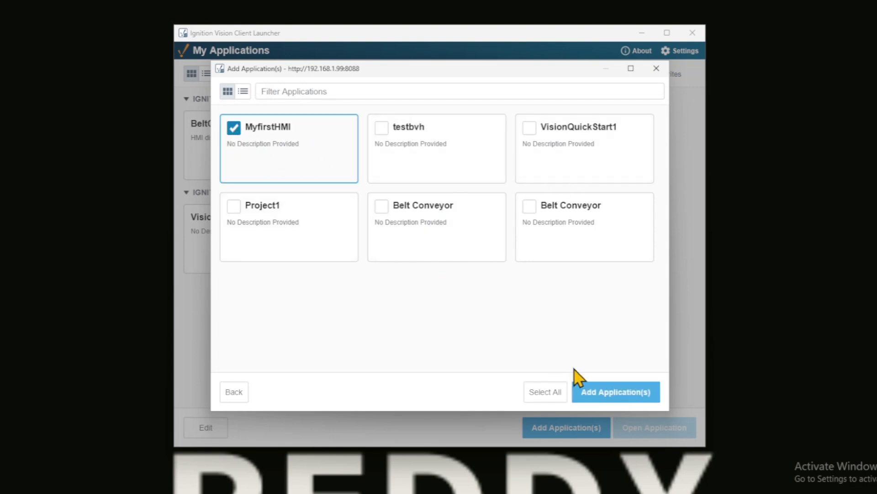
left_click(611, 396)
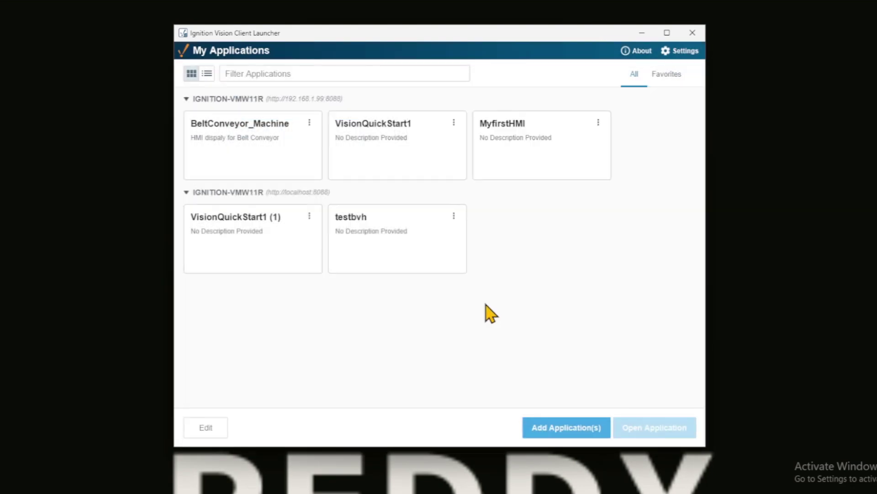
left_click(563, 159)
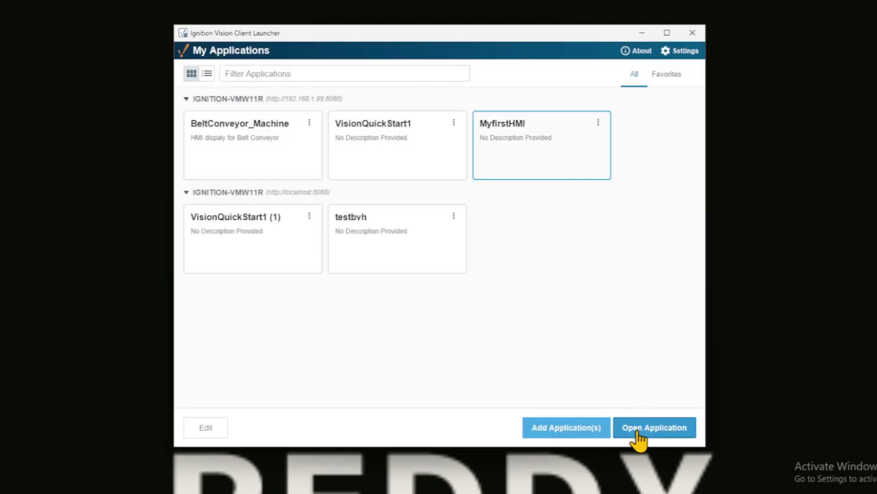
left_click(640, 433)
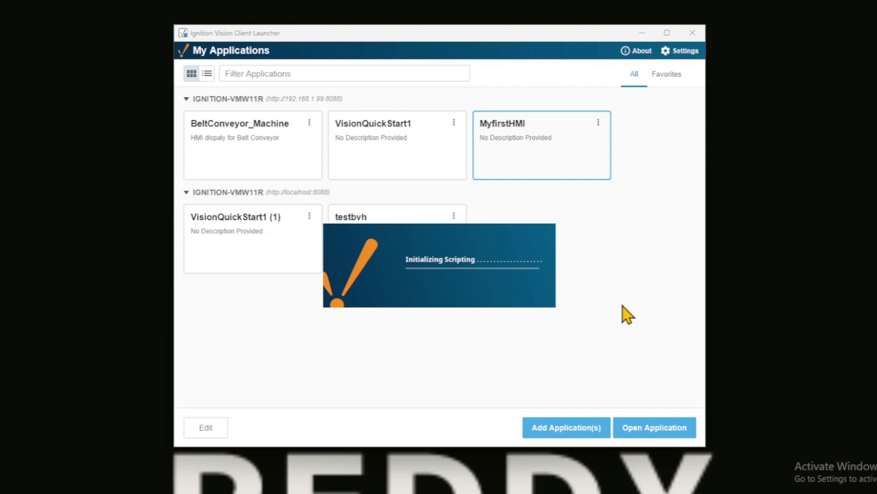
Log in to MyfirstHMI, go to MACHINE OVERVIEW, then return via MAIN SCREEN
type("IN")
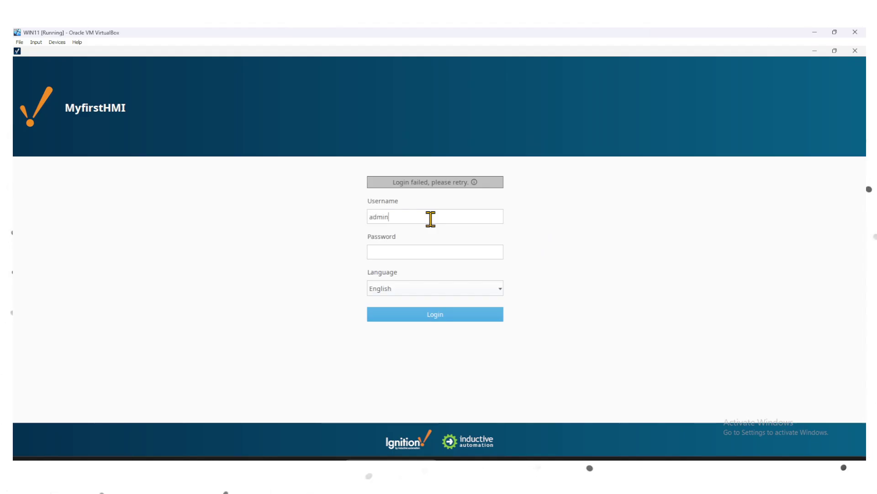
key("Return")
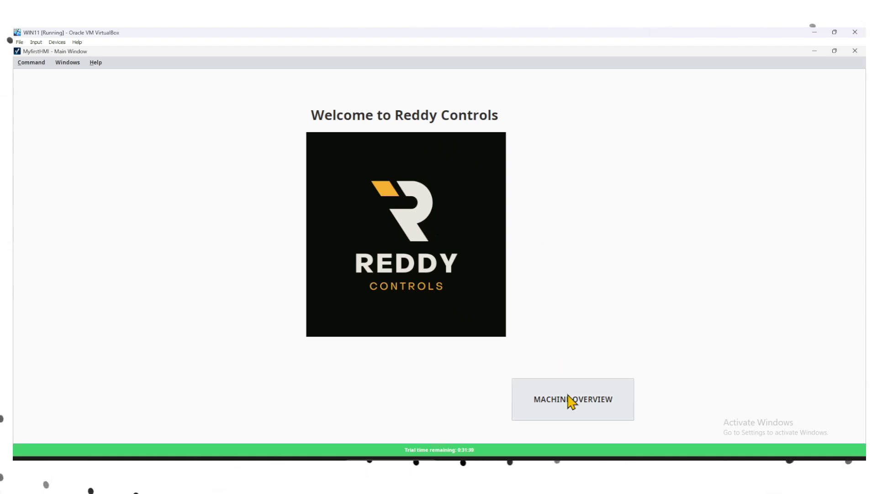
left_click(575, 409)
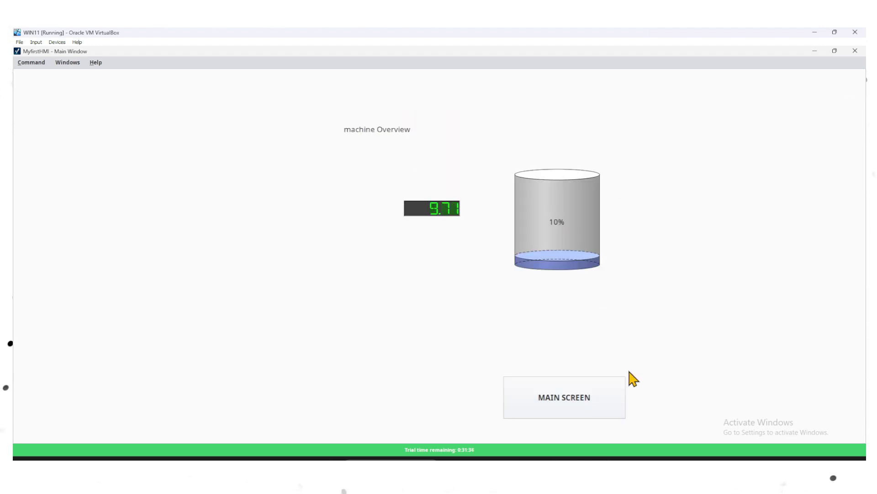
left_click(589, 404)
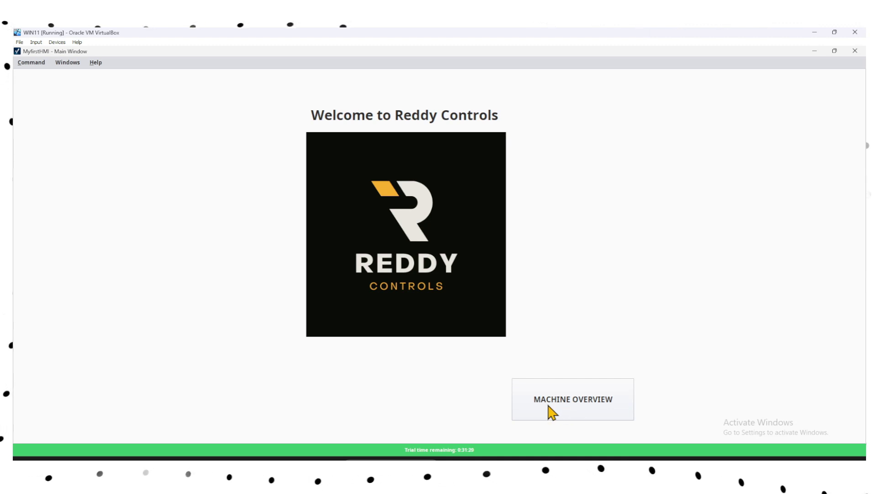